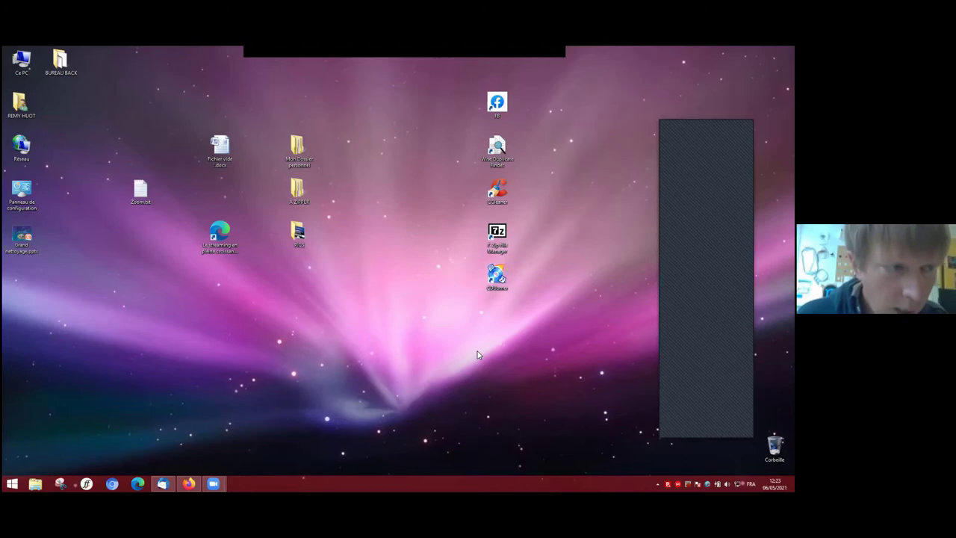
{"action": "left_click", "coordinate": [27, 74]}
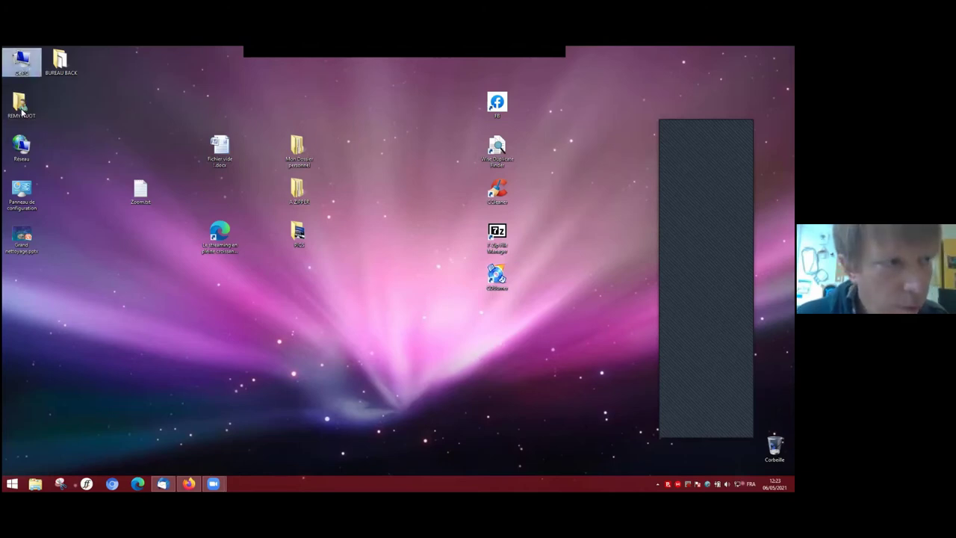
{"action": "left_click", "coordinate": [25, 112]}
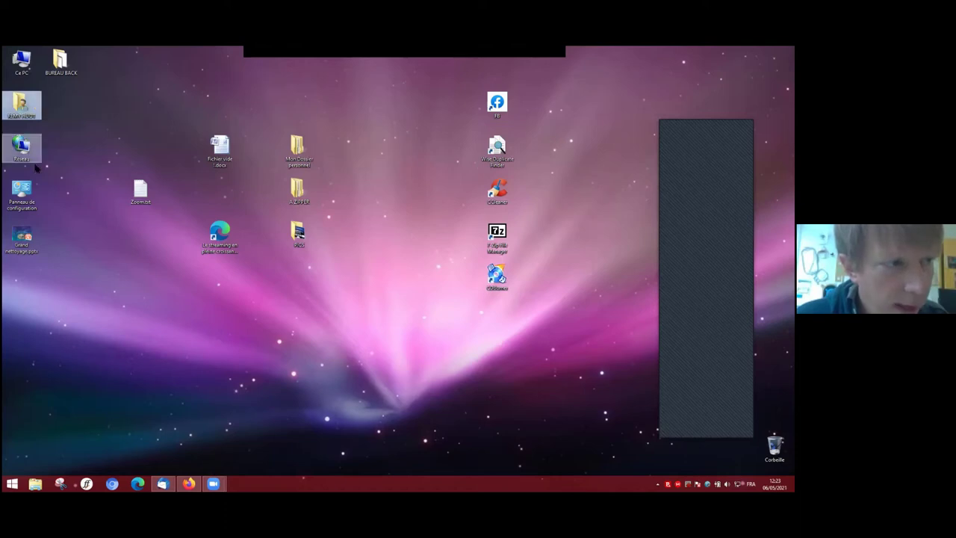
{"action": "left_click", "coordinate": [33, 158]}
{"action": "left_click", "coordinate": [34, 198]}
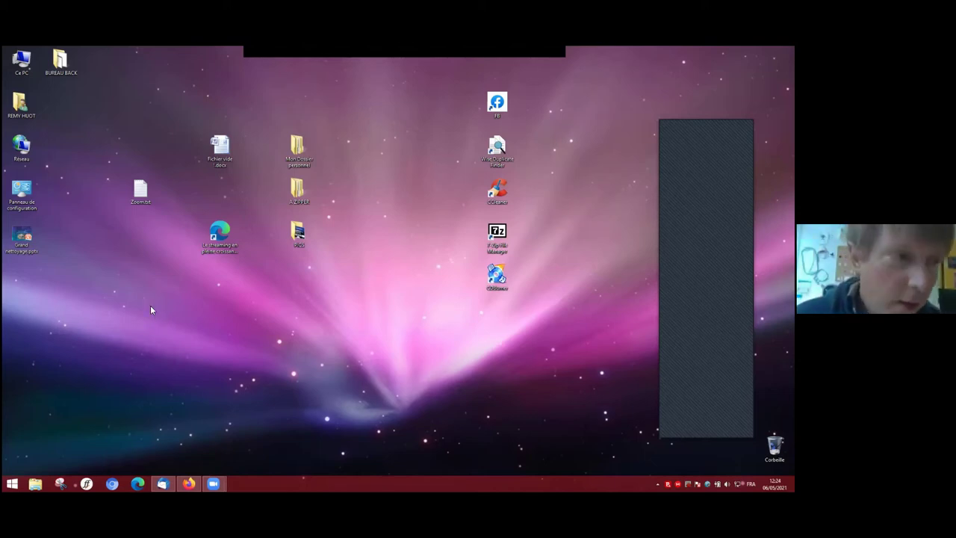
Step: Create a desktop shortcut to the Musique folder from the user's profile folder and place it at the end of the desktop's folder column
{"action": "left_click", "coordinate": [21, 108]}
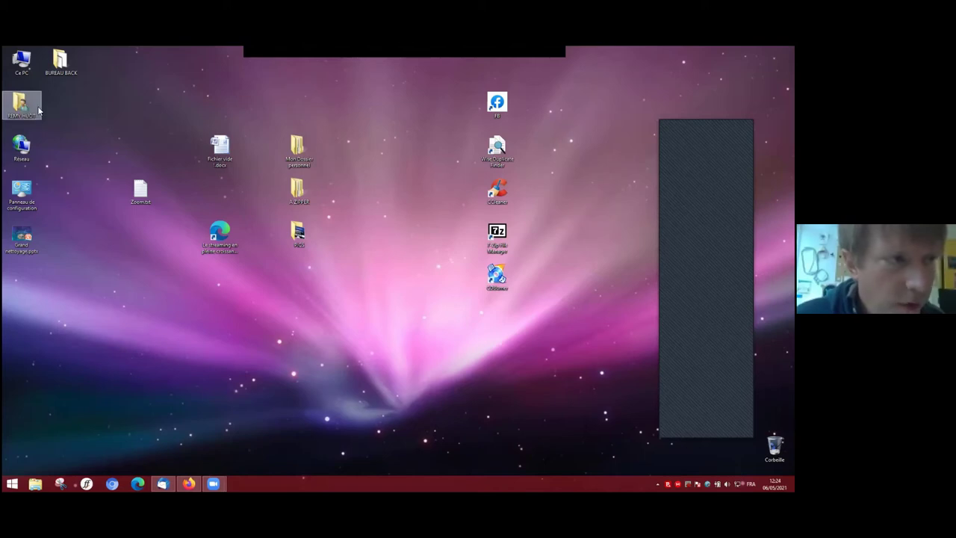
{"action": "double_click", "coordinate": [20, 108]}
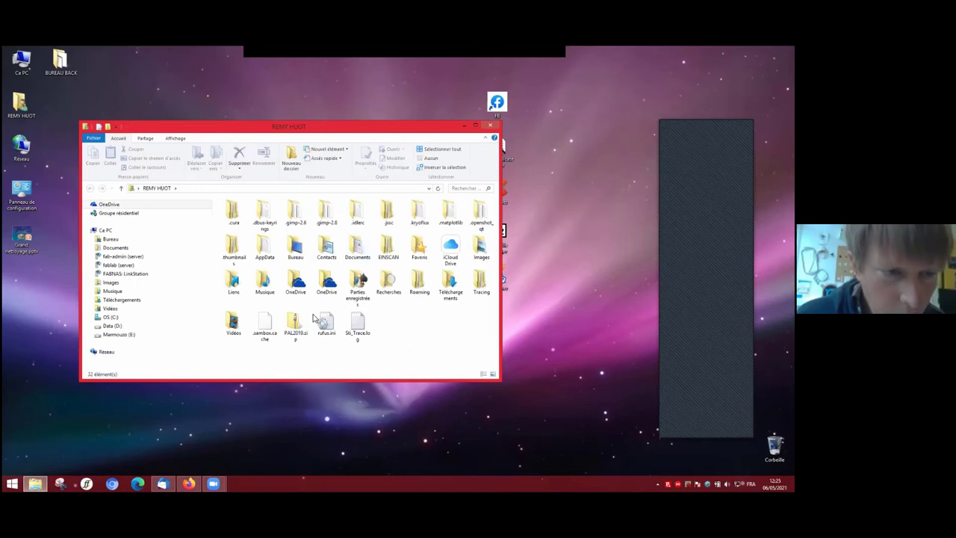
{"action": "mouse_move", "coordinate": [262, 281]}
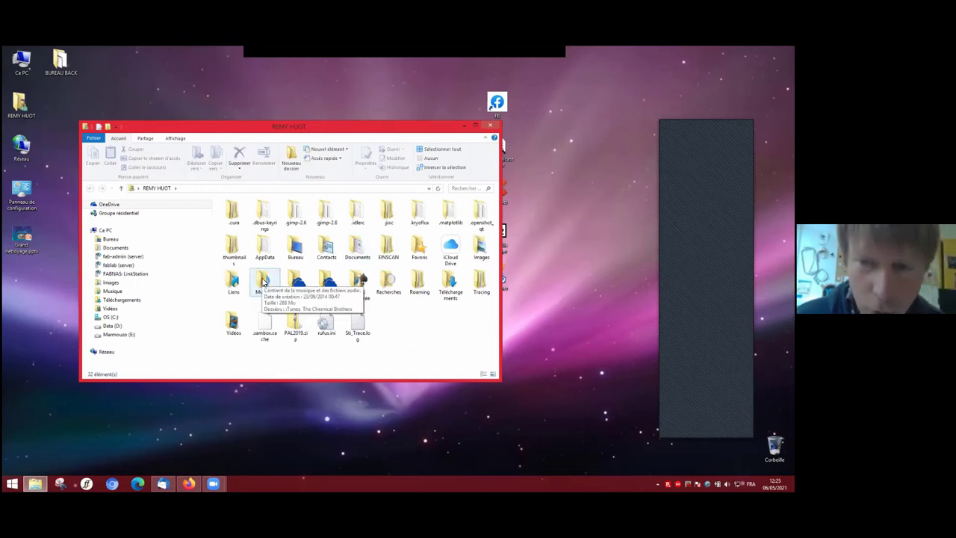
{"action": "right_click", "coordinate": [262, 281]}
{"action": "mouse_move", "coordinate": [335, 211]}
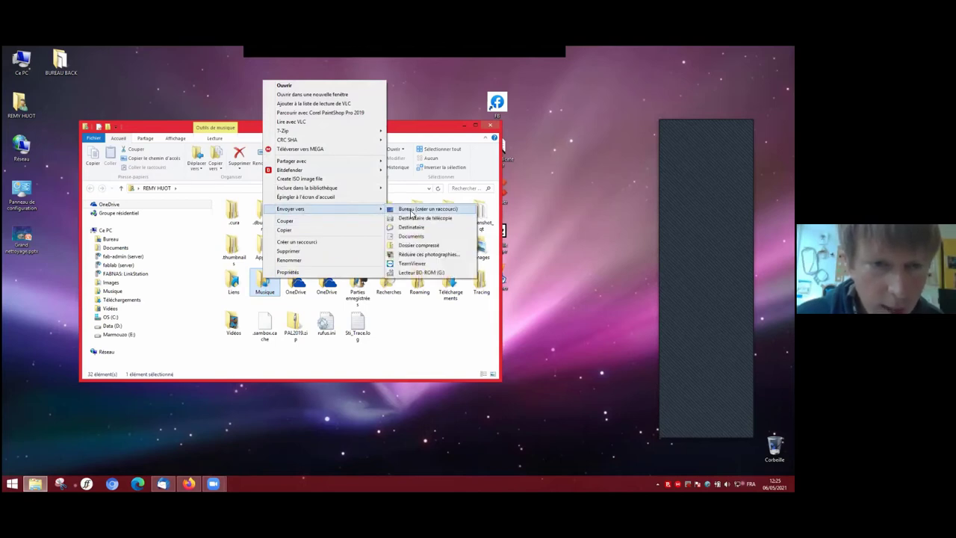
{"action": "left_click", "coordinate": [411, 209]}
{"action": "key", "text": "super+d"}
{"action": "left_click_drag", "start_coordinate": [15, 283], "coordinate": [292, 294]}
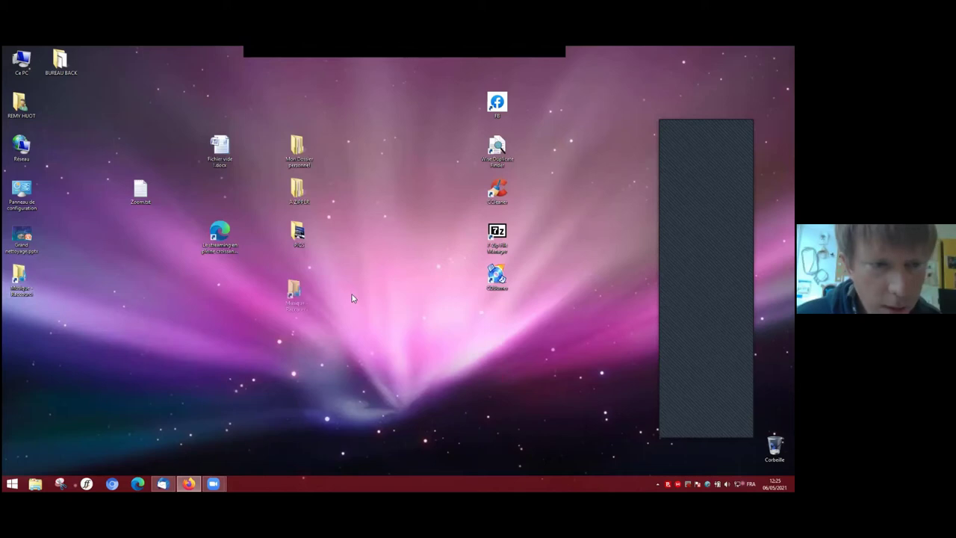
Step: Test the Musique desktop shortcut by opening and closing its folder, and move the shortcut to the Recycle Bin
{"action": "double_click", "coordinate": [293, 280]}
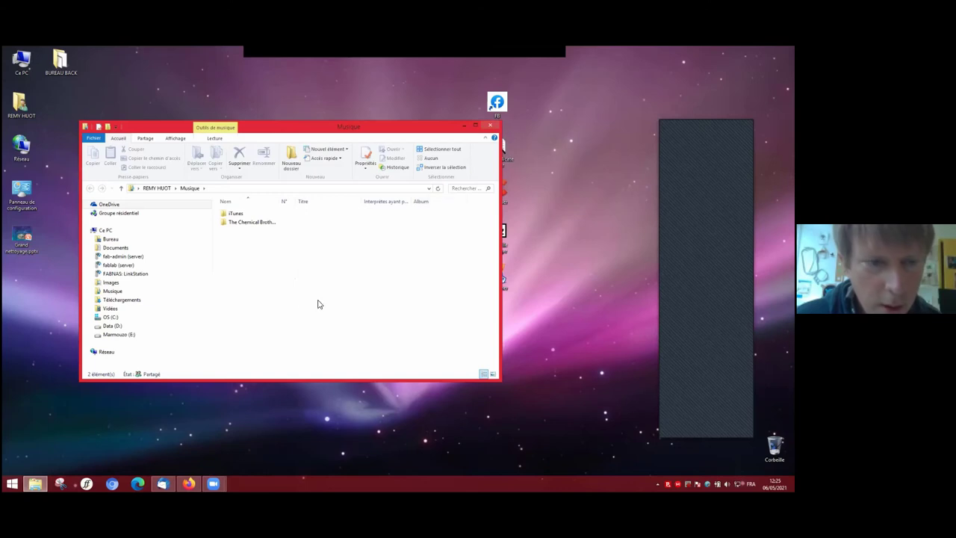
{"action": "key", "text": "alt+F4"}
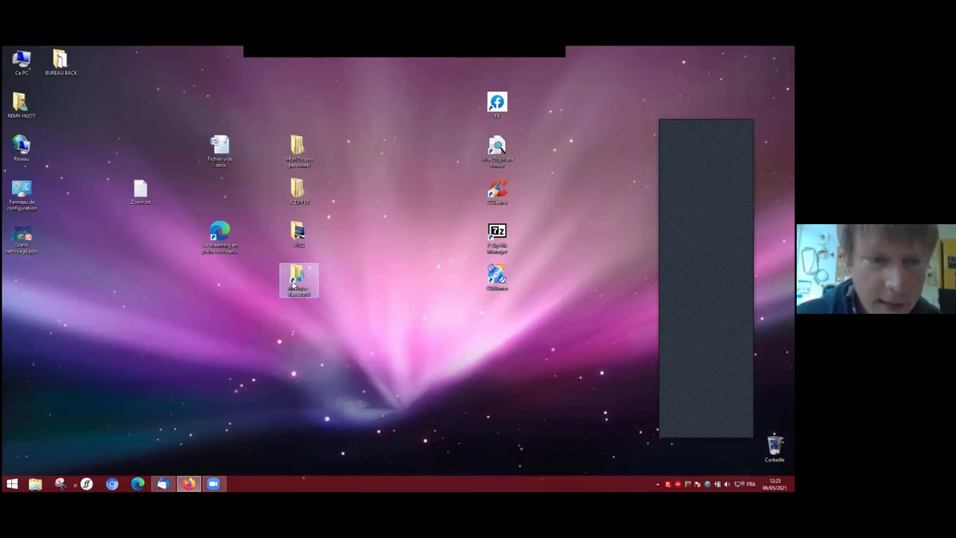
{"action": "left_click_drag", "start_coordinate": [293, 284], "coordinate": [774, 446]}
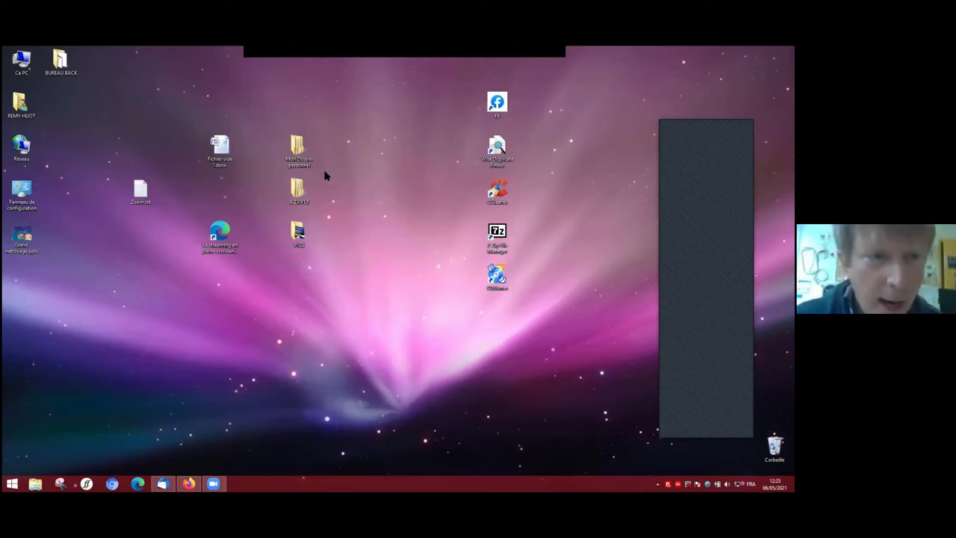
Step: Open the DOCUMENTS folder inside Mon Dossier personnel and go through its subfolders from COMPTA to THEME2
{"action": "double_click", "coordinate": [294, 152]}
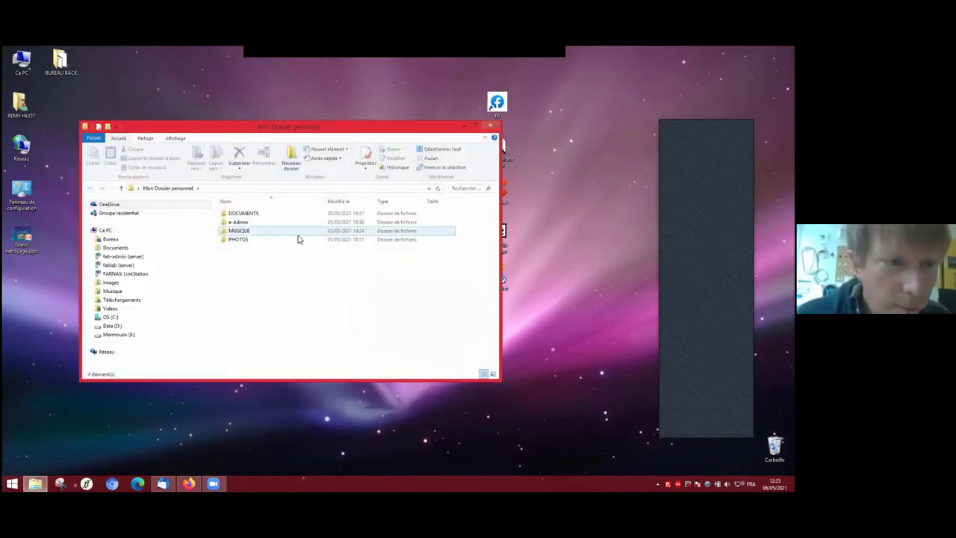
{"action": "double_click", "coordinate": [255, 213]}
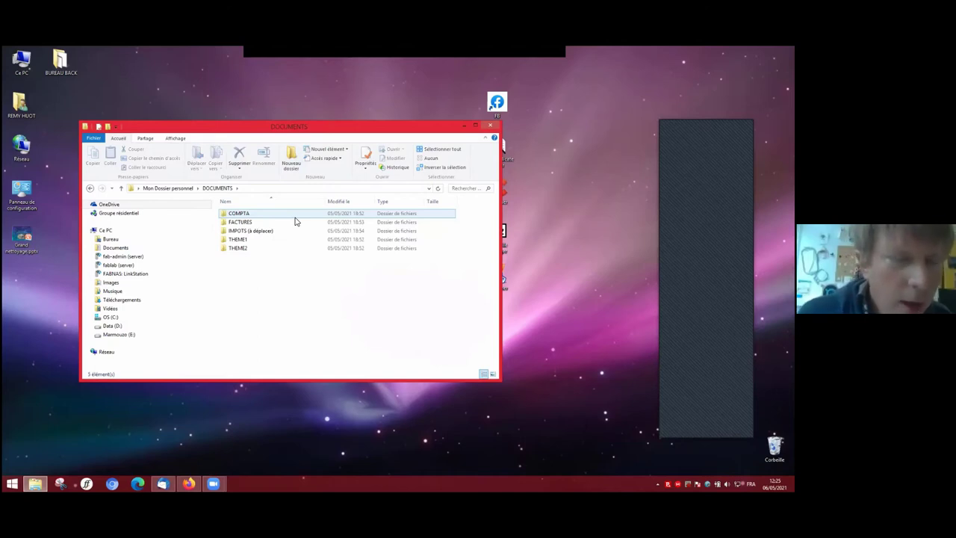
{"action": "left_click", "coordinate": [252, 216]}
{"action": "left_click", "coordinate": [252, 223]}
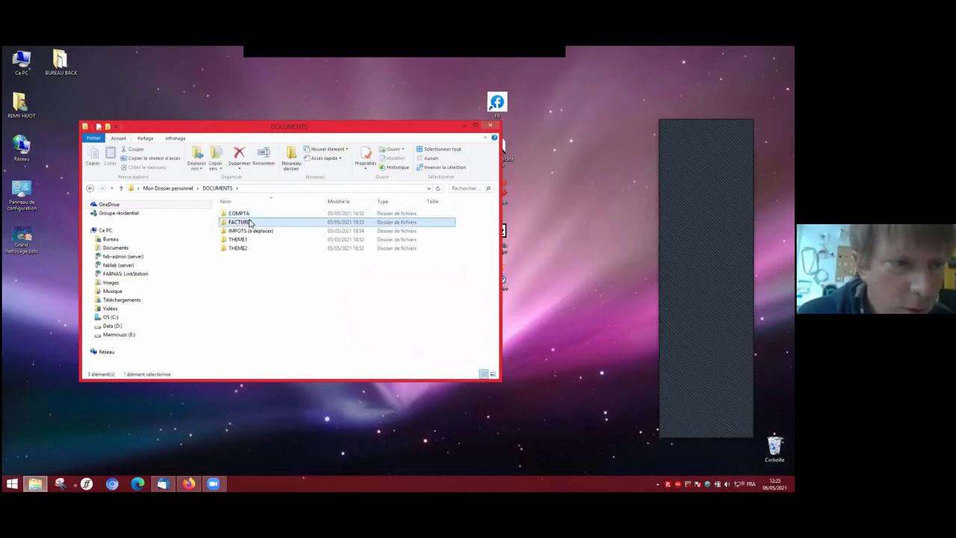
{"action": "left_click", "coordinate": [249, 232]}
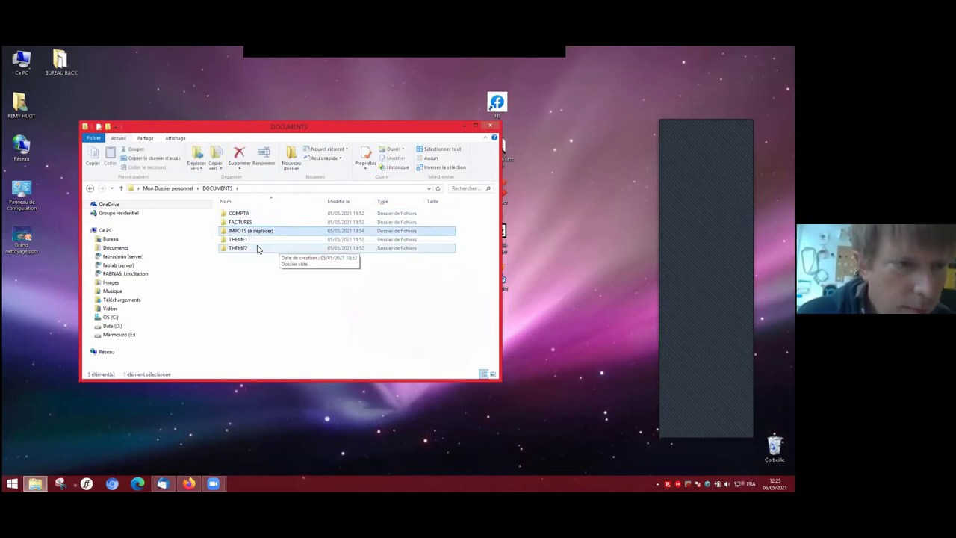
{"action": "left_click", "coordinate": [250, 239]}
{"action": "left_click", "coordinate": [242, 248]}
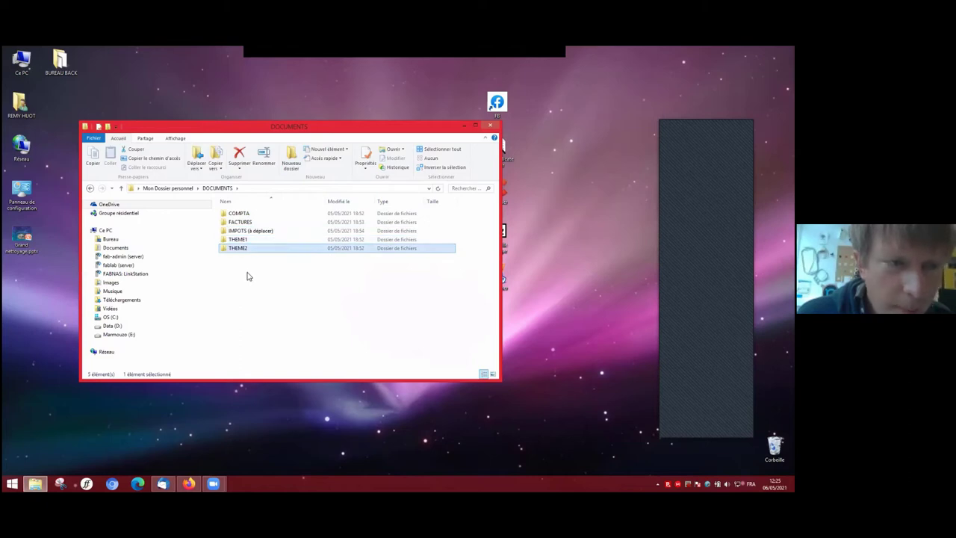
Step: Open the IMPOTS (à déplacer) folder and examine its yearly subfolders, selecting 2021sur2020
{"action": "left_click", "coordinate": [248, 233]}
{"action": "double_click", "coordinate": [249, 232]}
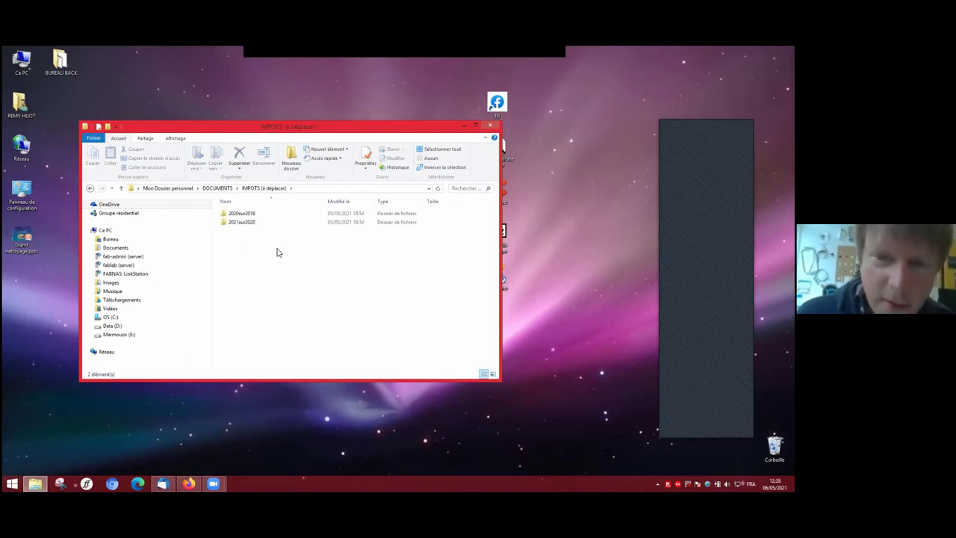
{"action": "left_click", "coordinate": [245, 222]}
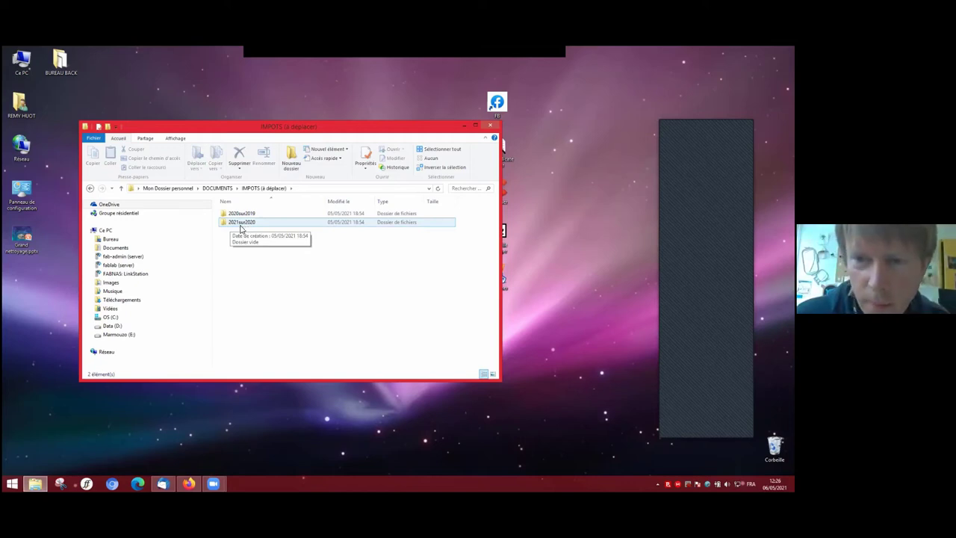
{"action": "left_click", "coordinate": [251, 239]}
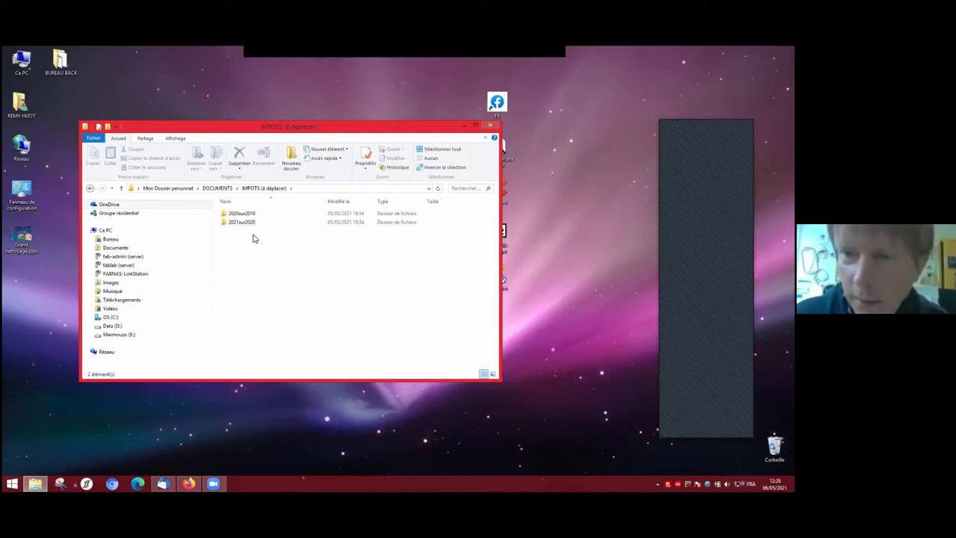
{"action": "left_click", "coordinate": [238, 222]}
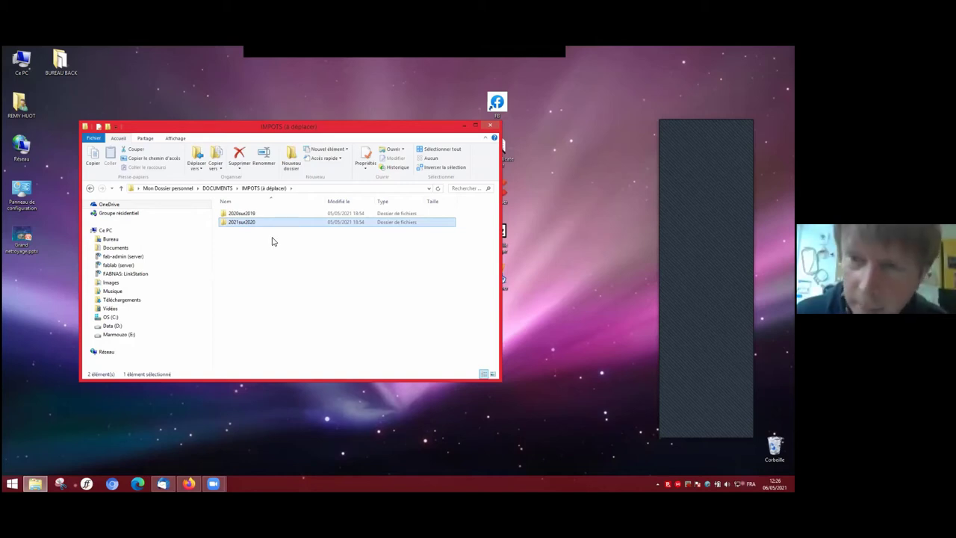
Step: Return to Mon Dossier personnel and look into the e-Admin folder and its CAF subfolder
{"action": "left_click", "coordinate": [90, 189]}
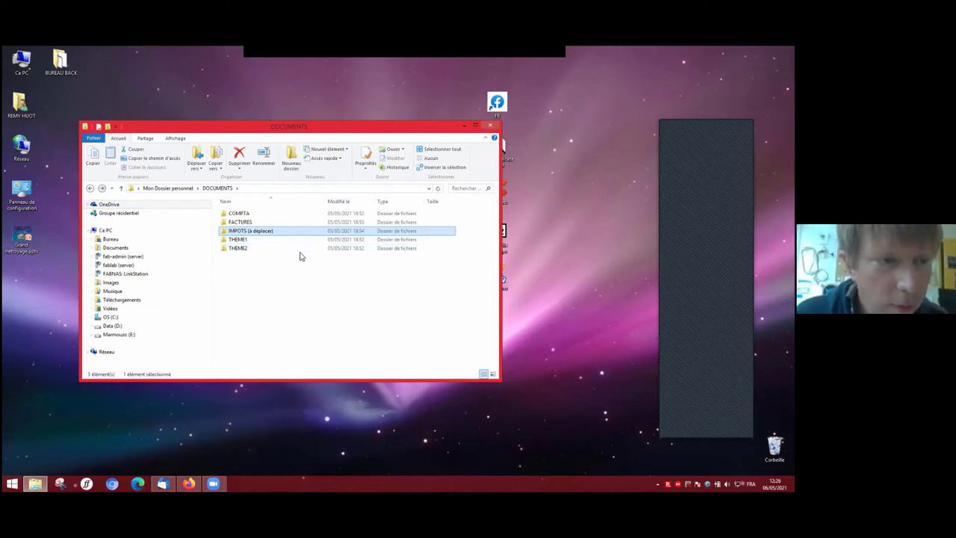
{"action": "left_click", "coordinate": [89, 189]}
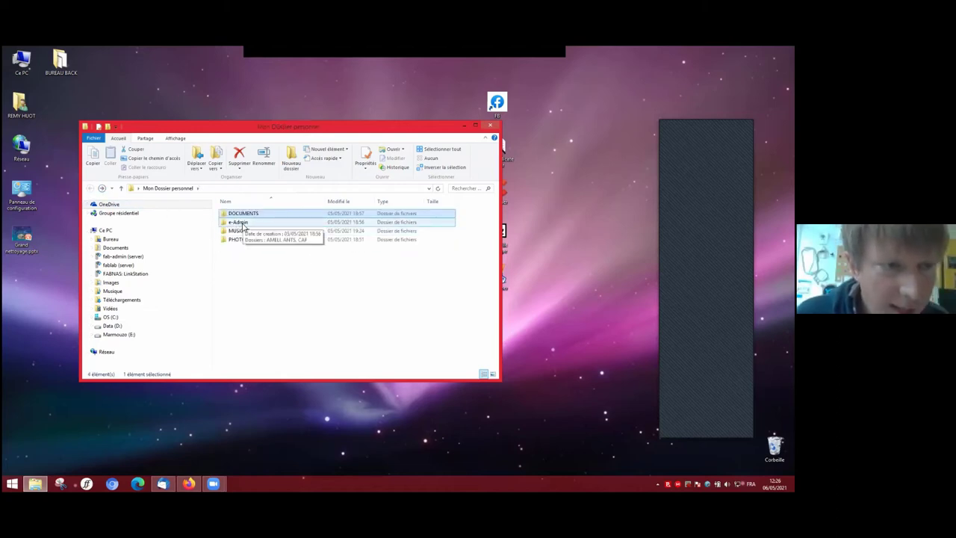
{"action": "double_click", "coordinate": [246, 224]}
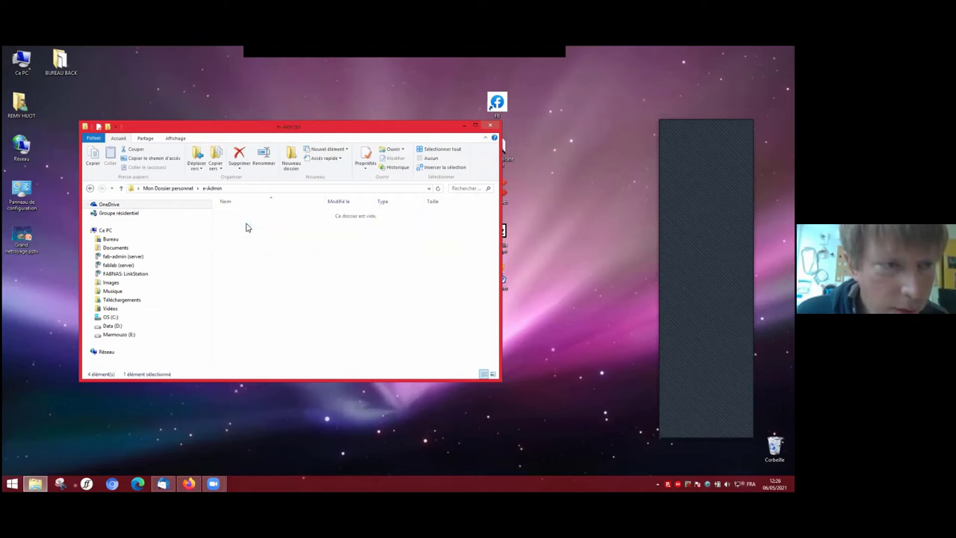
{"action": "left_click", "coordinate": [233, 230]}
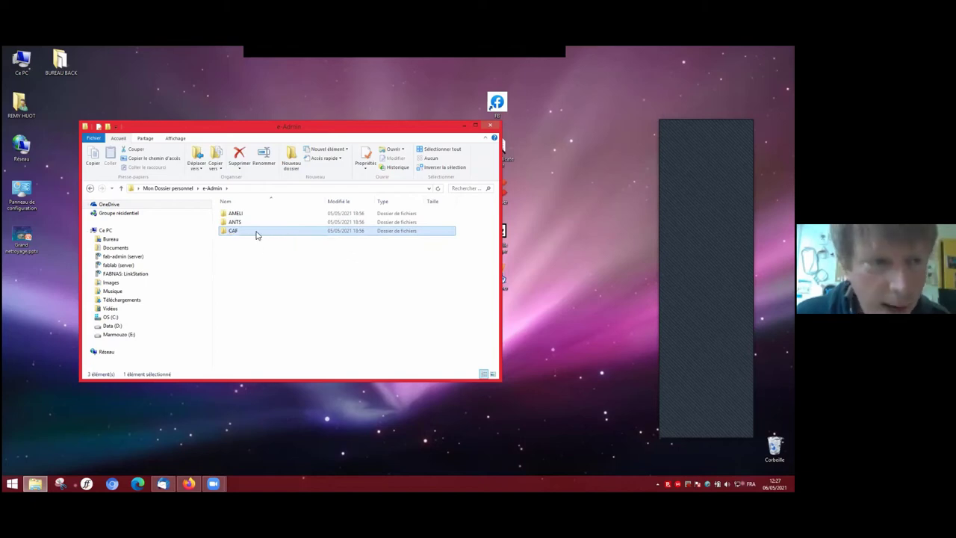
{"action": "double_click", "coordinate": [257, 233]}
{"action": "left_click", "coordinate": [89, 188]}
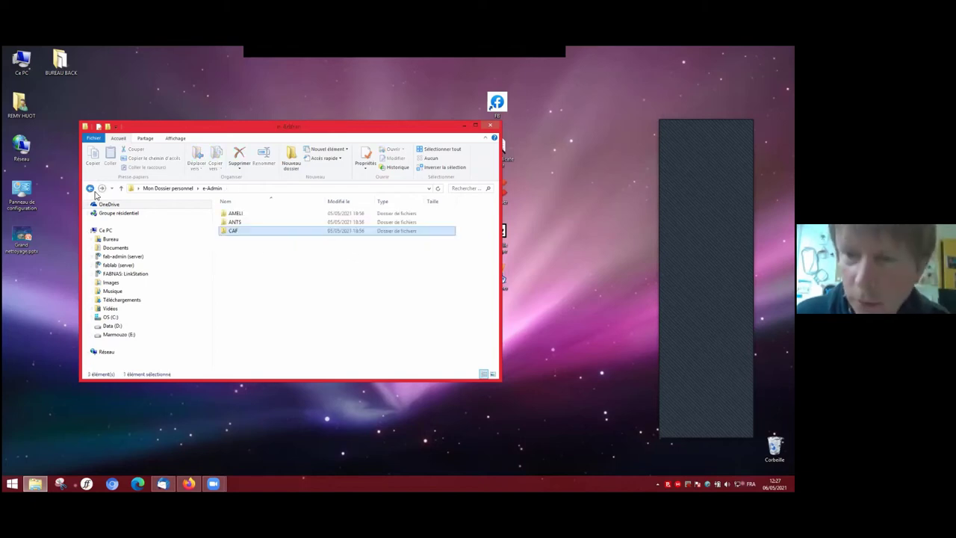
Step: Go back to Mon Dossier personnel and browse down through MUSIQUE and ARTISTE to the ALBUM 1 folder
{"action": "left_click", "coordinate": [91, 189]}
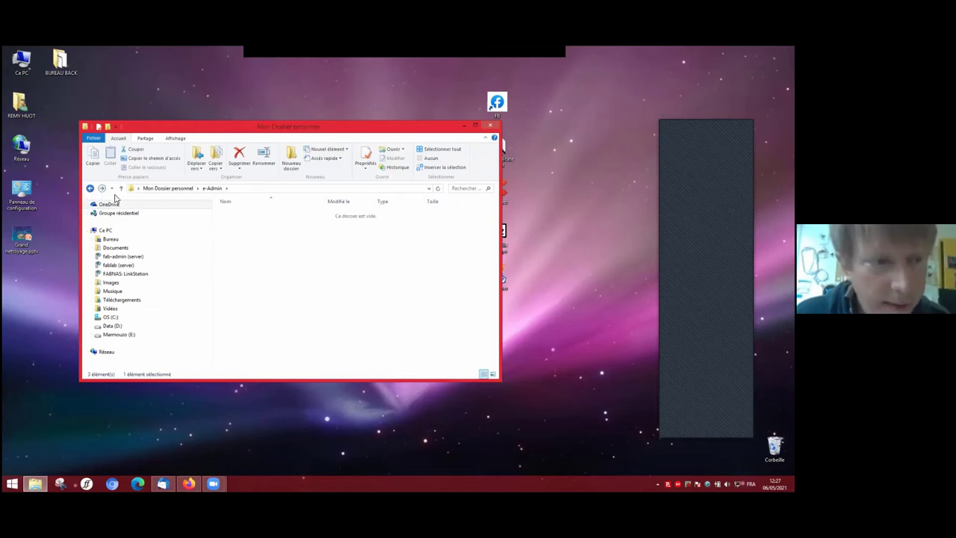
{"action": "double_click", "coordinate": [251, 231]}
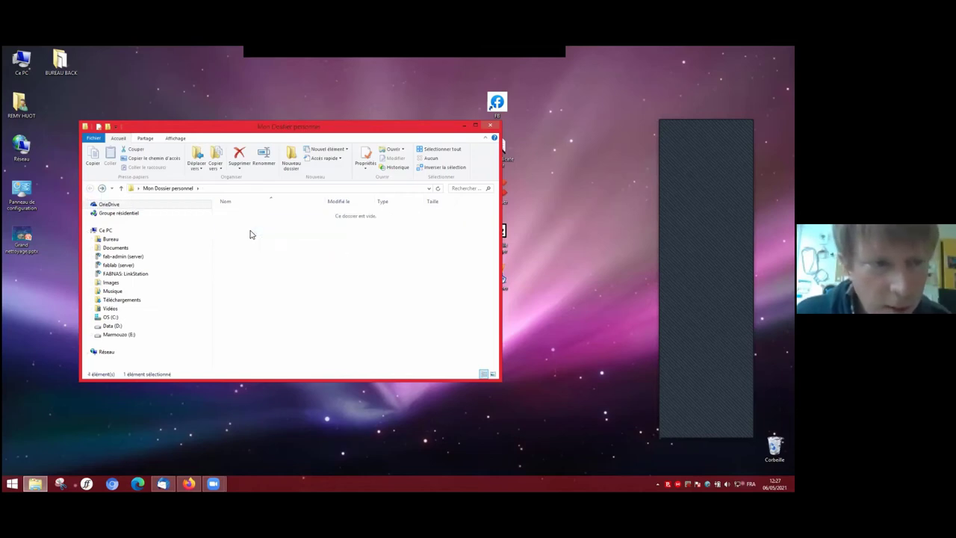
{"action": "left_click", "coordinate": [248, 216]}
{"action": "double_click", "coordinate": [249, 217]}
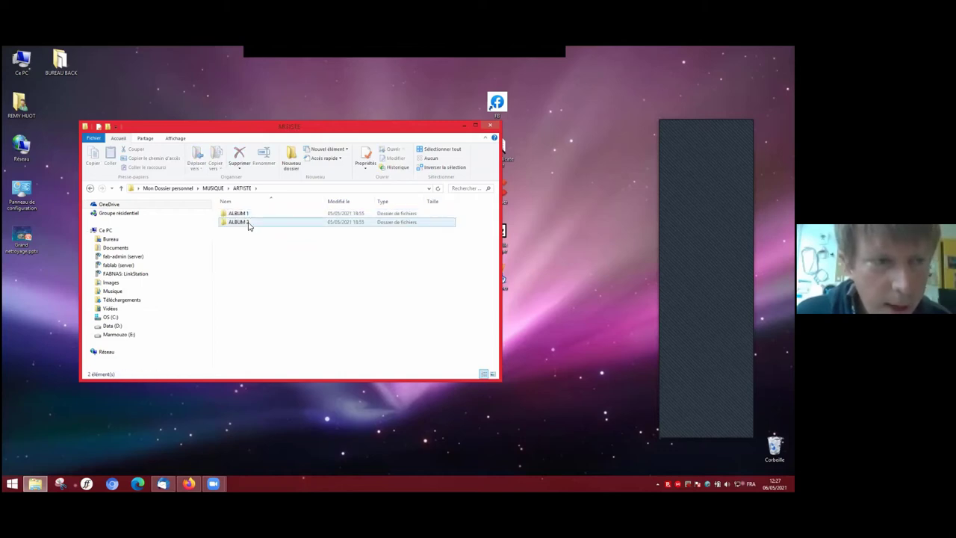
{"action": "double_click", "coordinate": [243, 215]}
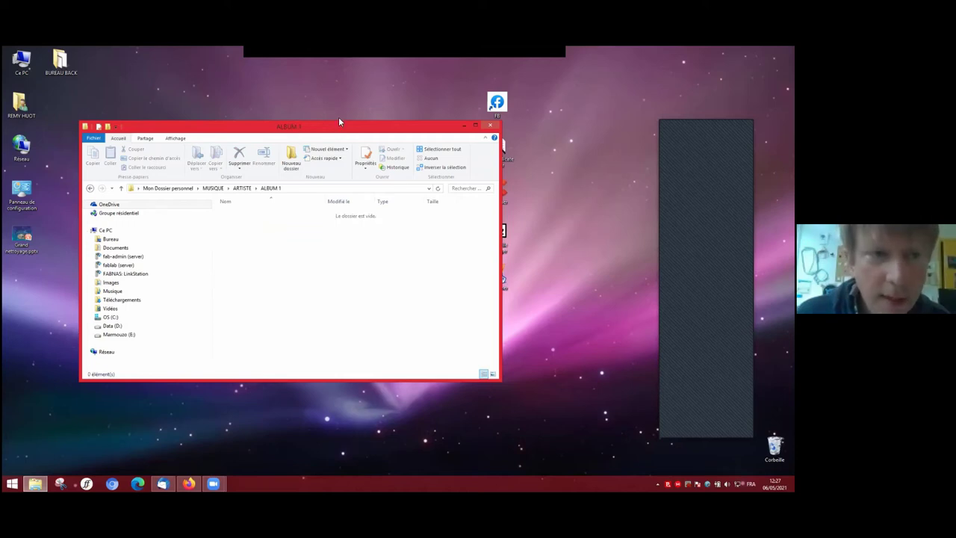
Step: Reposition the ALBUM 1 window and list the subfolders of MUSIQUE and Mon Dossier personnel from the folder path
{"action": "left_click_drag", "start_coordinate": [337, 124], "coordinate": [396, 115]}
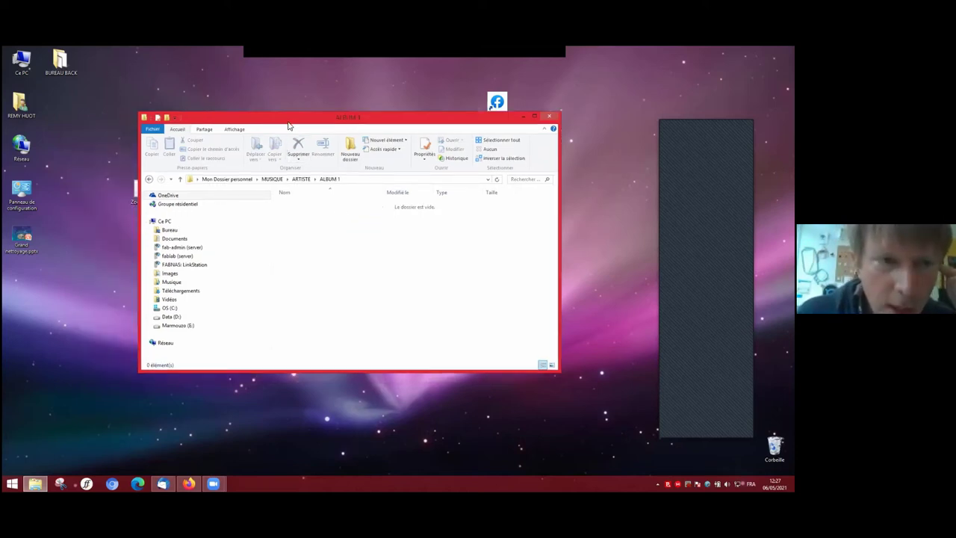
{"action": "left_click_drag", "start_coordinate": [288, 125], "coordinate": [354, 222]}
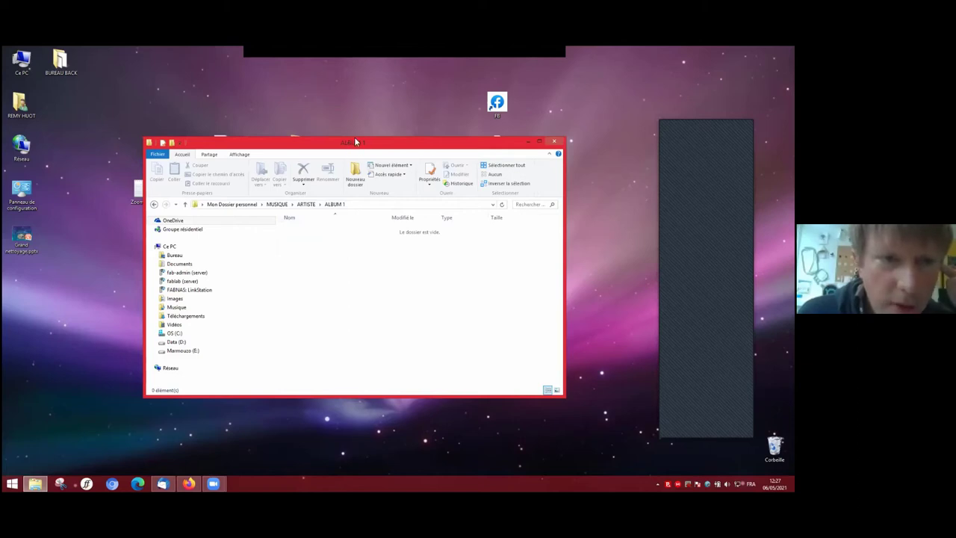
{"action": "left_click_drag", "start_coordinate": [355, 142], "coordinate": [363, 131]}
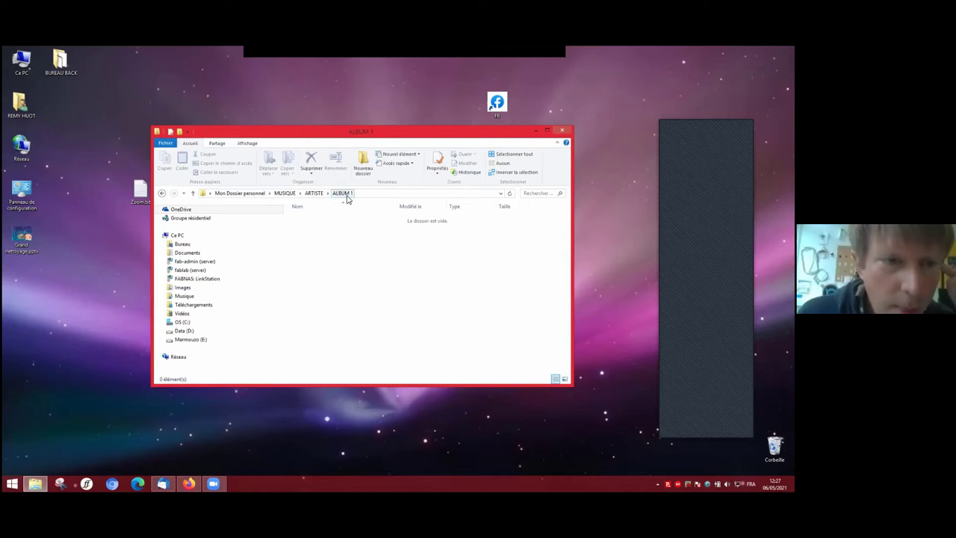
{"action": "left_click", "coordinate": [300, 193]}
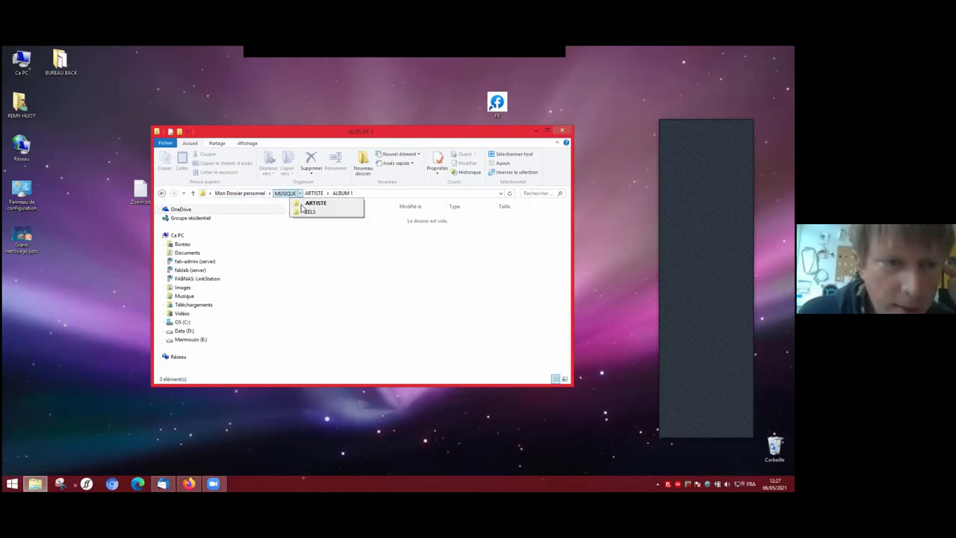
{"action": "left_click", "coordinate": [270, 193]}
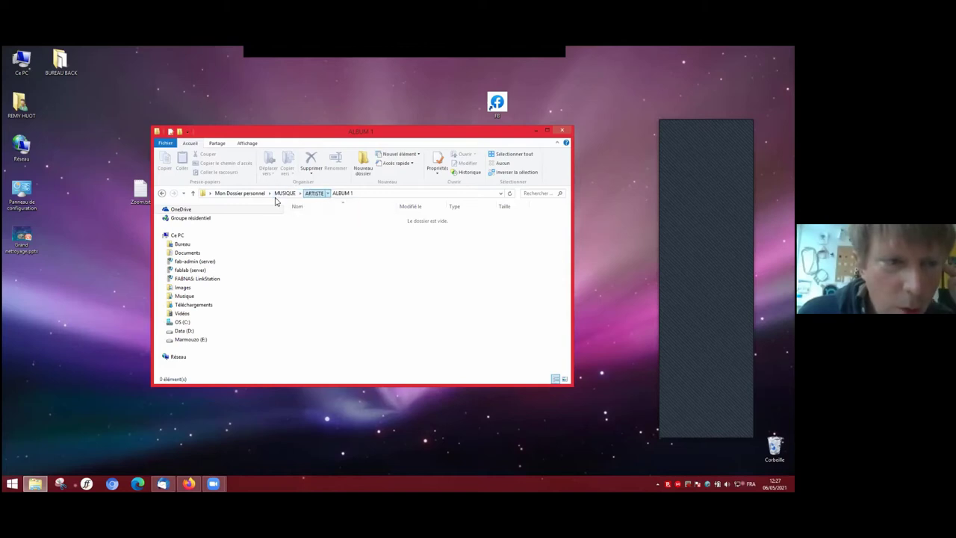
{"action": "left_click", "coordinate": [270, 193]}
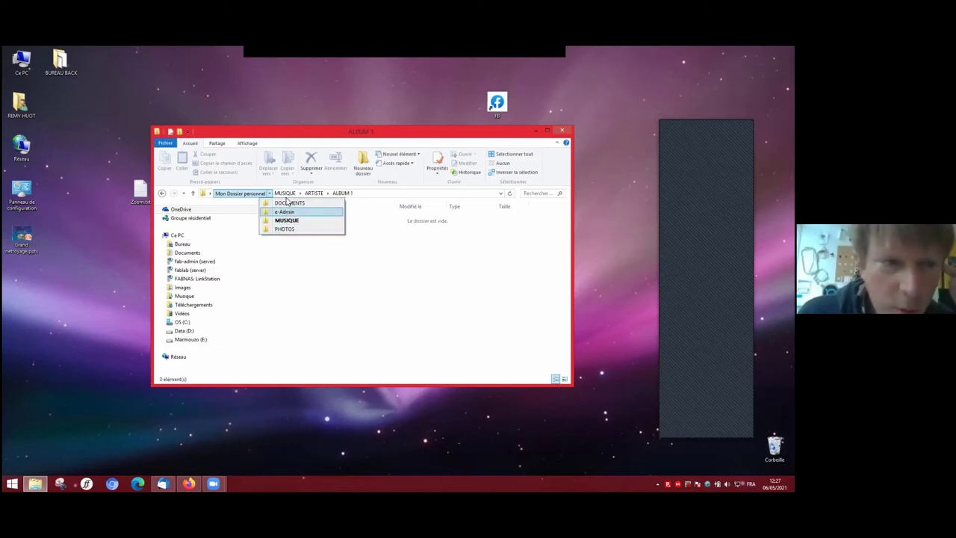
Step: Jump from the ALBUM 1 path to the e-Admin folder of Mon Dossier personnel and open its ANTS subfolder
{"action": "mouse_move", "coordinate": [291, 197]}
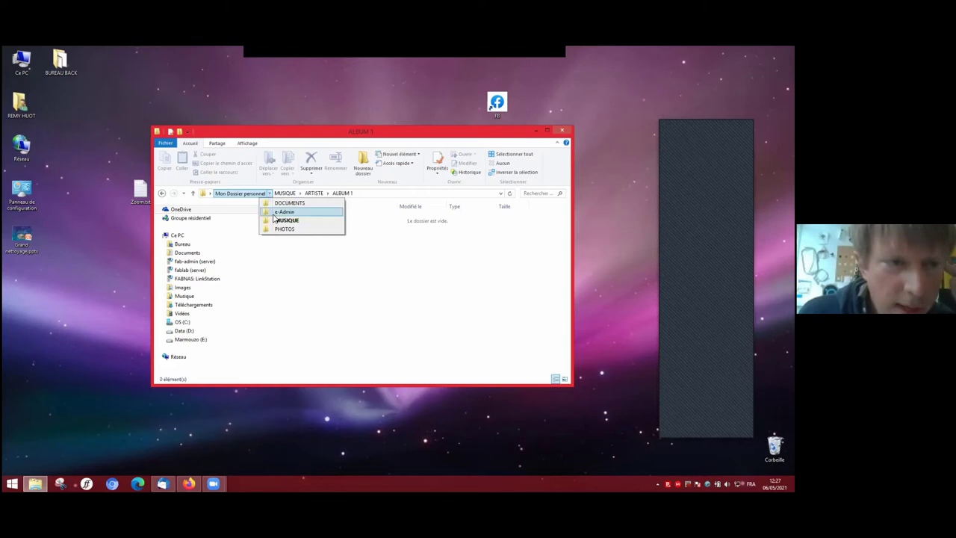
{"action": "left_click", "coordinate": [270, 194]}
{"action": "left_click", "coordinate": [270, 195]}
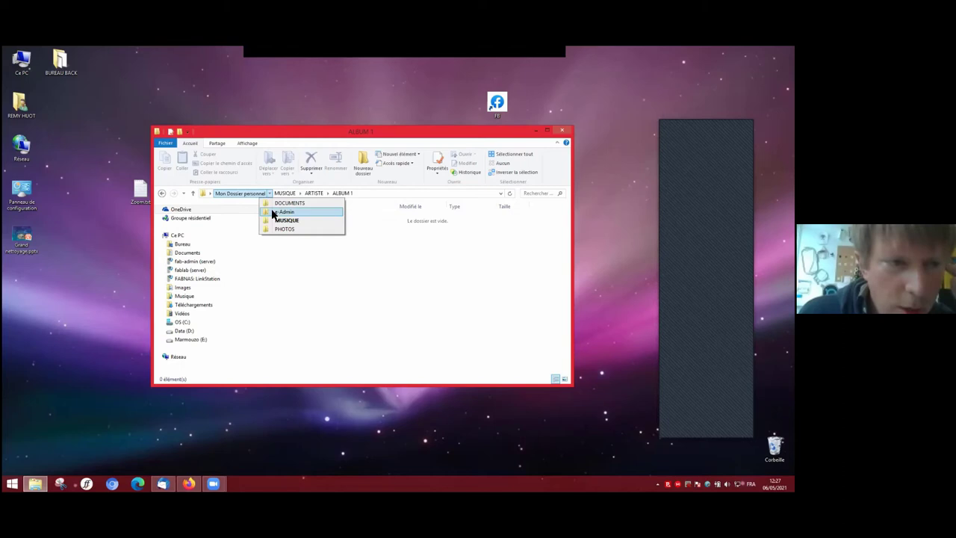
{"action": "left_click", "coordinate": [273, 212]}
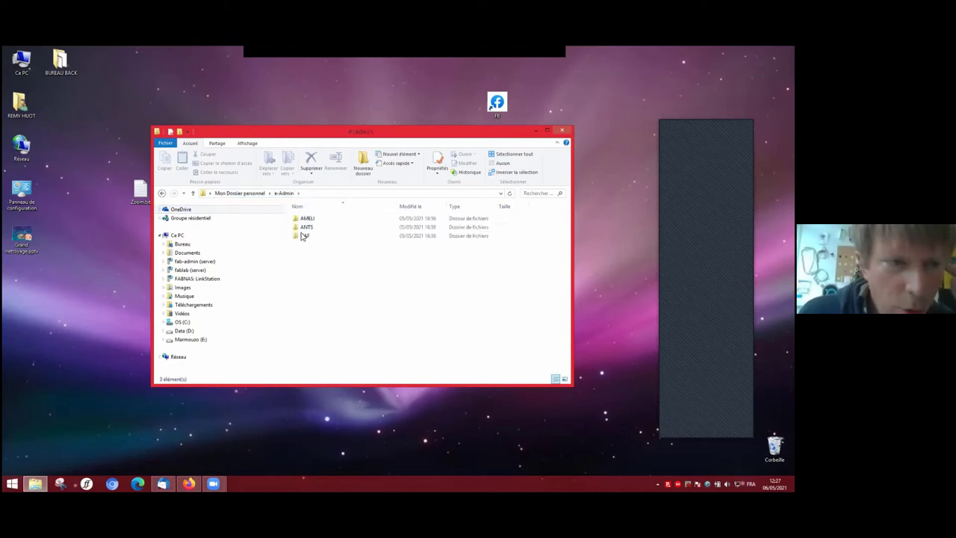
{"action": "left_click", "coordinate": [269, 193]}
{"action": "left_click", "coordinate": [231, 195]}
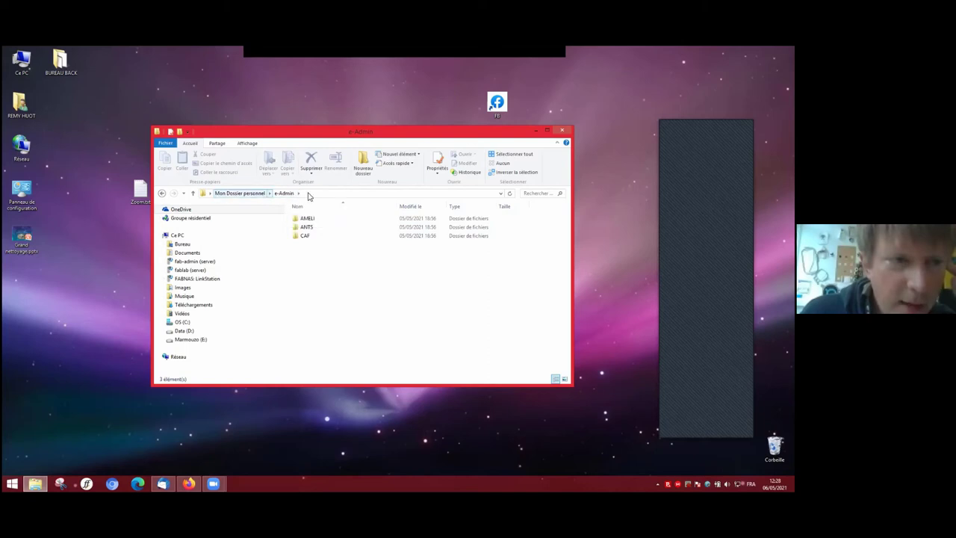
{"action": "double_click", "coordinate": [302, 227]}
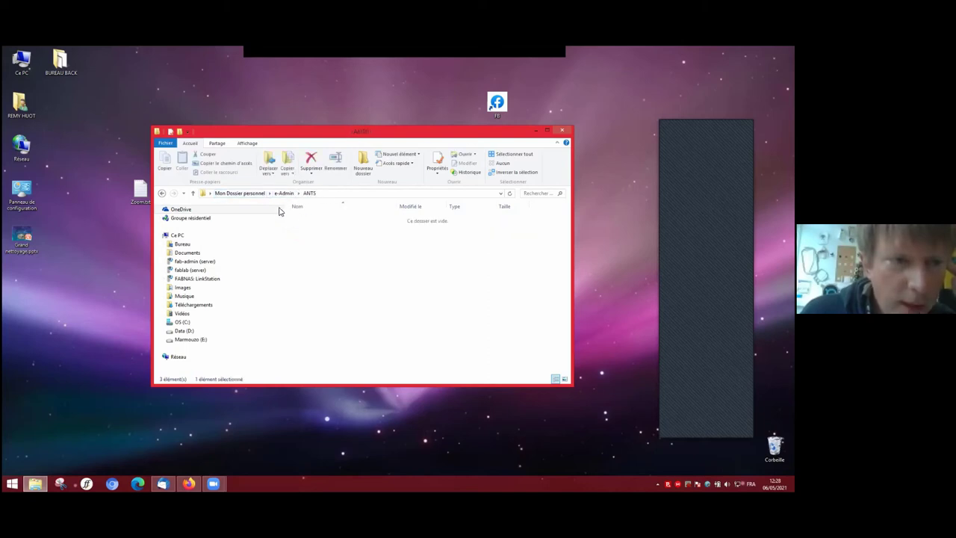
Step: List the subfolders of Mon Dossier personnel from the ANTS folder path, then shift the window slightly across the desktop
{"action": "left_click", "coordinate": [270, 194]}
{"action": "left_click", "coordinate": [295, 198]}
{"action": "left_click", "coordinate": [297, 193]}
{"action": "left_click", "coordinate": [270, 193]}
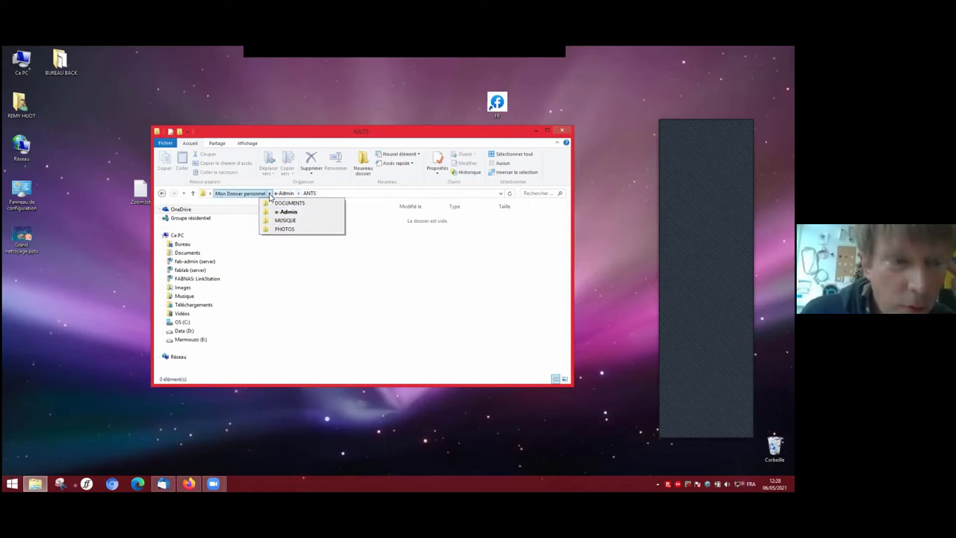
{"action": "left_click", "coordinate": [301, 259]}
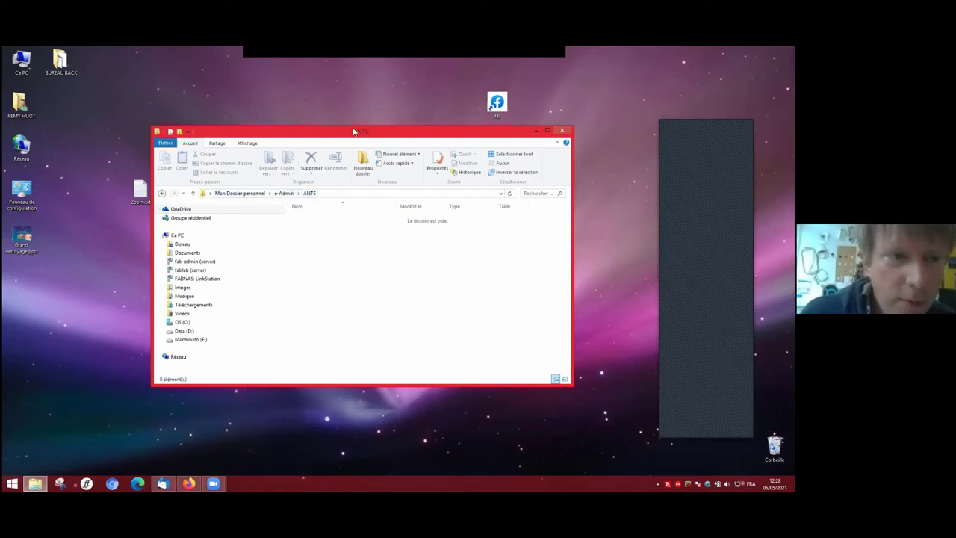
{"action": "left_click_drag", "start_coordinate": [354, 132], "coordinate": [370, 130]}
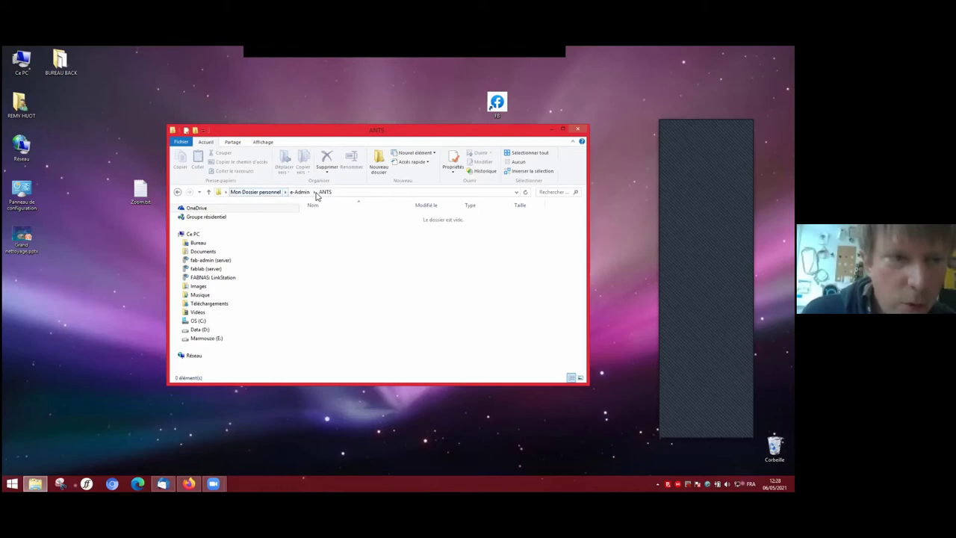
Step: Return to Mon Dossier personnel, look into the e-Admin folder and come back out of it
{"action": "left_click", "coordinate": [258, 192]}
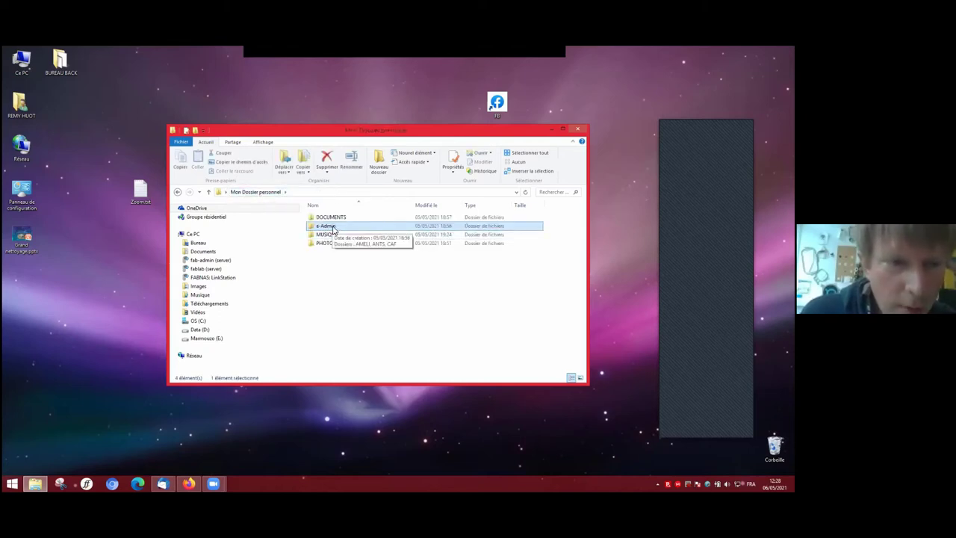
{"action": "double_click", "coordinate": [333, 227]}
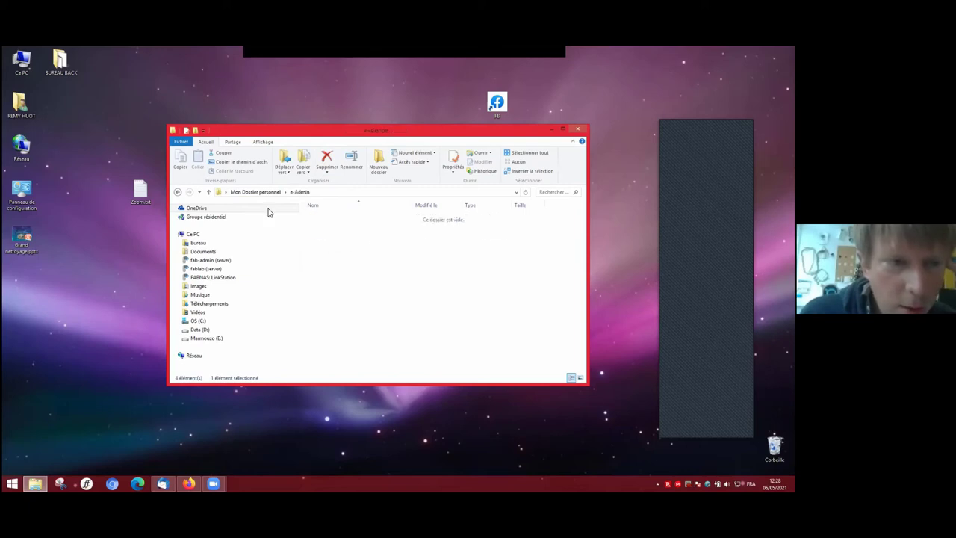
{"action": "left_click", "coordinate": [230, 197]}
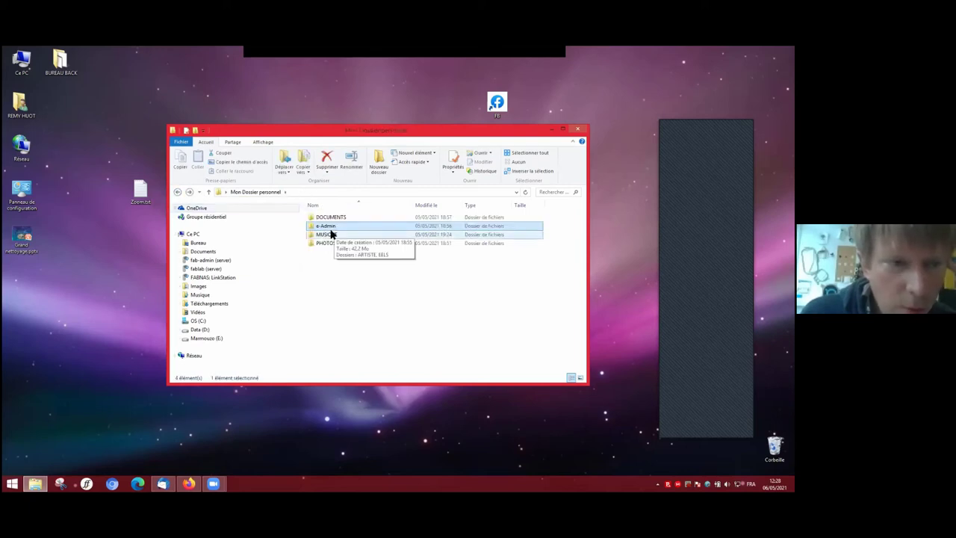
Step: Browse down through MUSIQUE and EELS to the The Deconstruction album folder and view its tracks
{"action": "double_click", "coordinate": [327, 231]}
{"action": "left_click", "coordinate": [331, 233]}
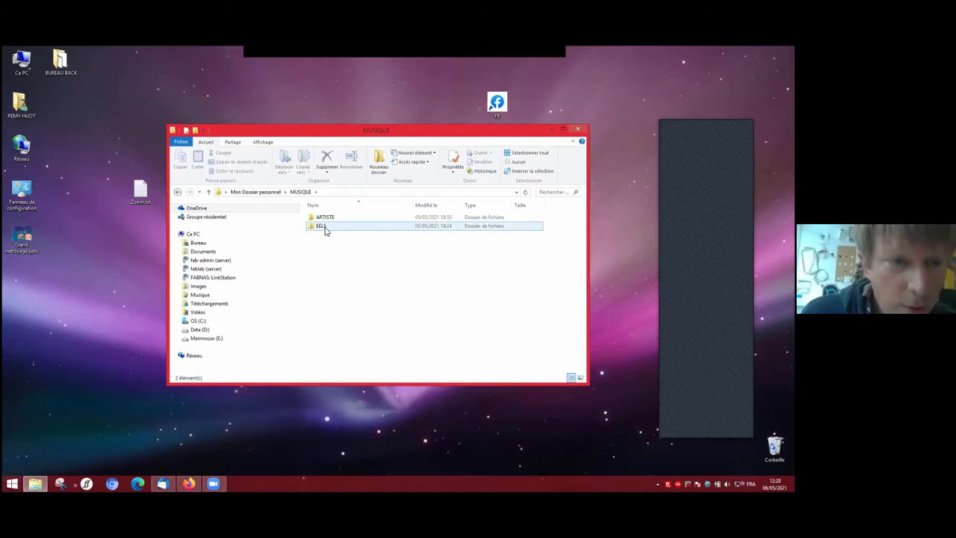
{"action": "double_click", "coordinate": [322, 228]}
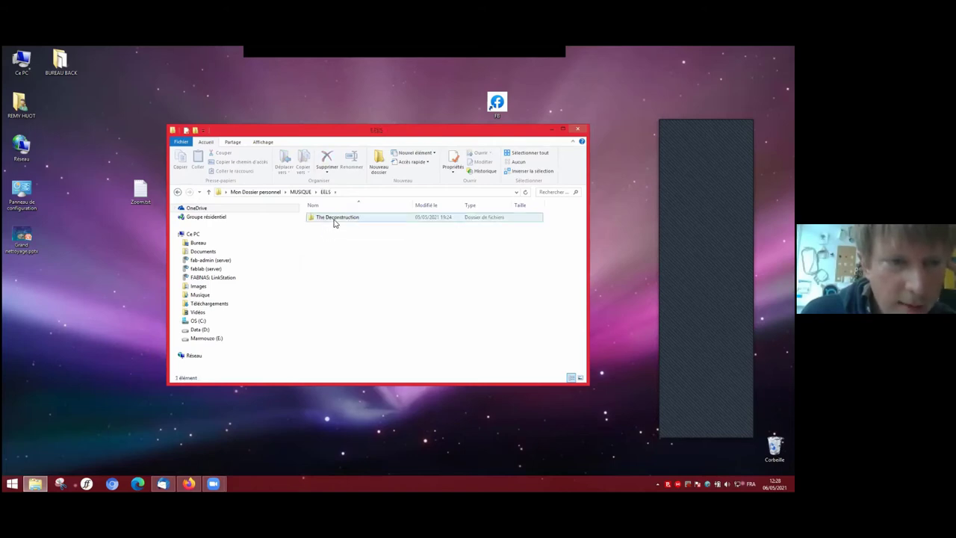
{"action": "double_click", "coordinate": [334, 217]}
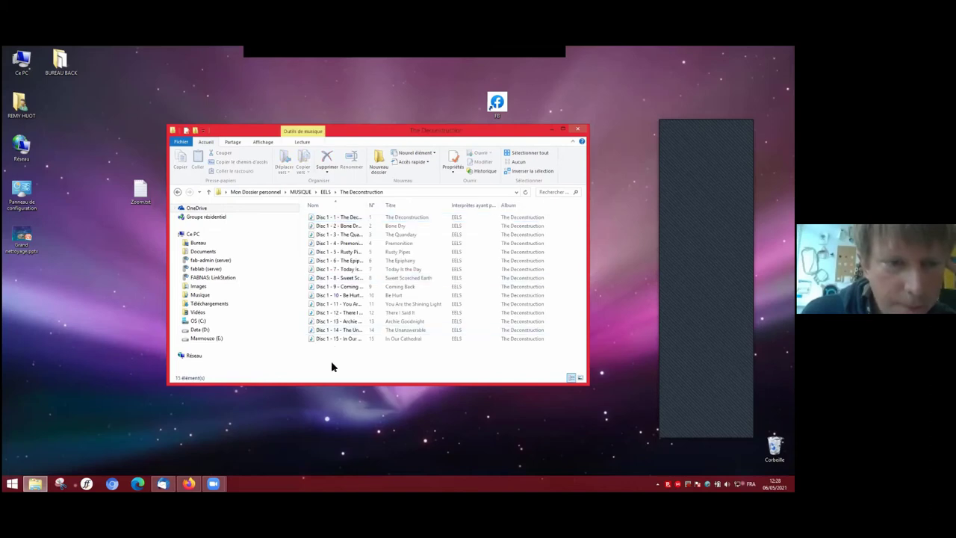
Step: Open the PHOTOS folder of Mon Dossier personnel and create a subfolder named 2018 in it
{"action": "left_click", "coordinate": [261, 192]}
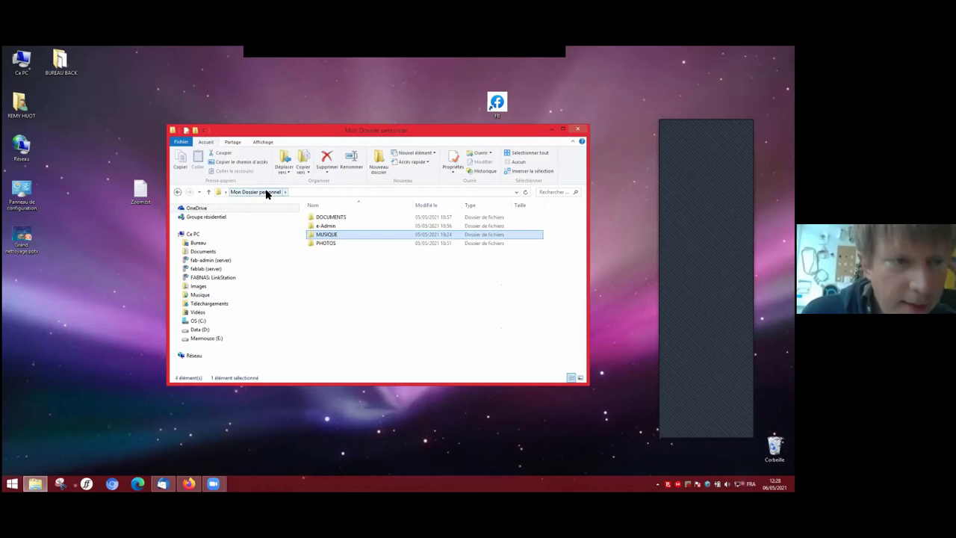
{"action": "double_click", "coordinate": [326, 243]}
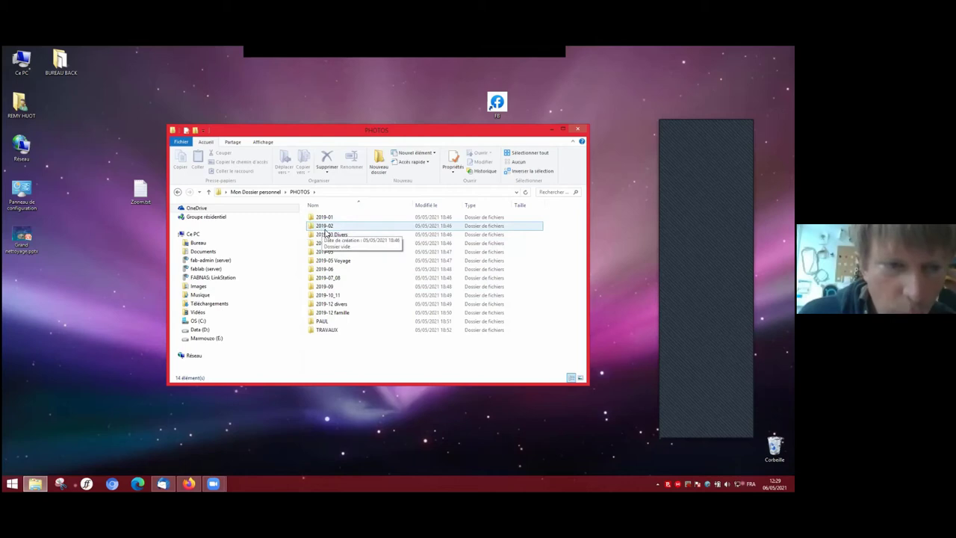
{"action": "right_click", "coordinate": [335, 361]}
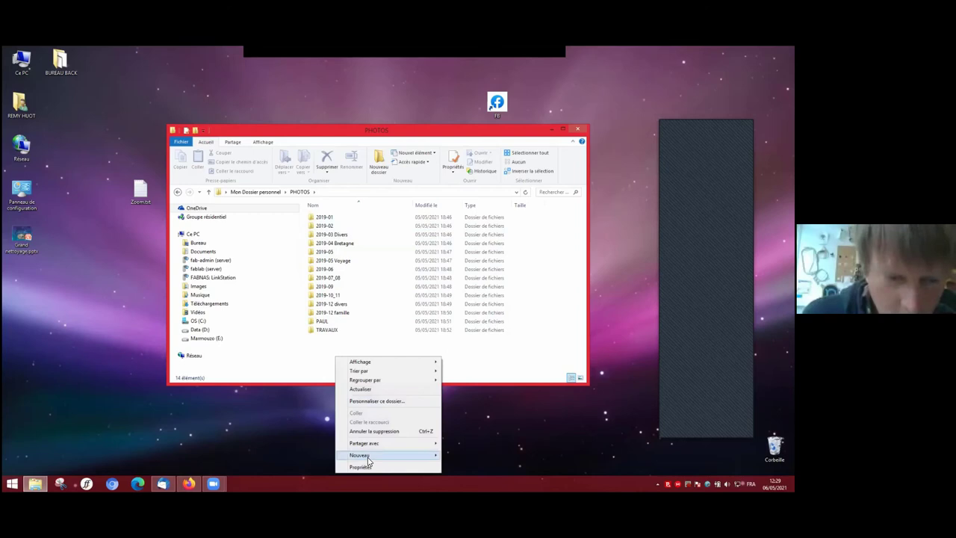
{"action": "mouse_move", "coordinate": [363, 455]}
{"action": "left_click", "coordinate": [482, 307]}
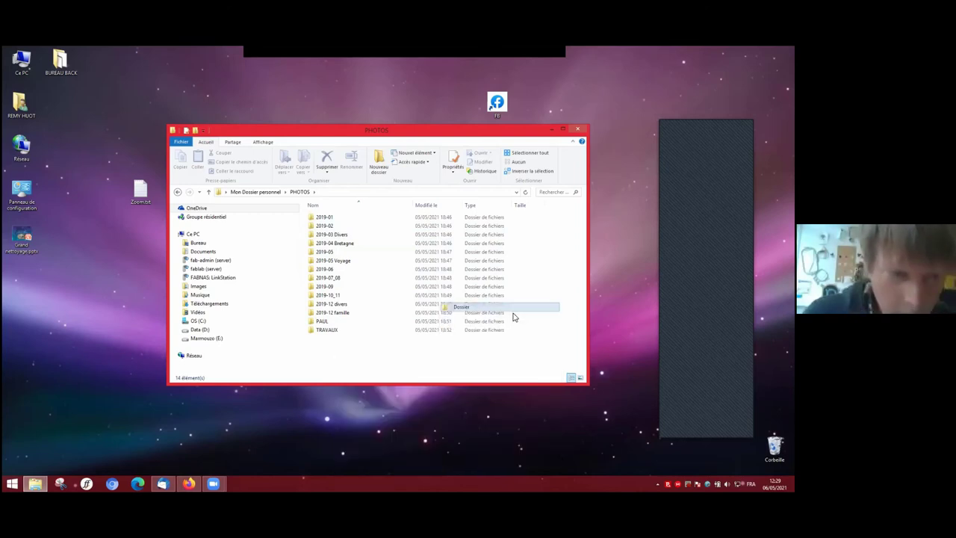
{"action": "type", "text": "2019"}
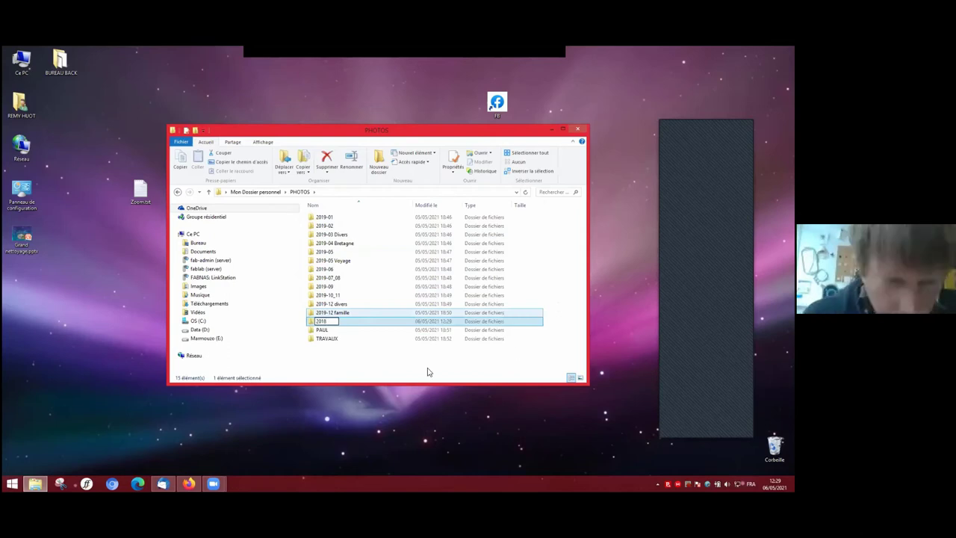
{"action": "left_click", "coordinate": [366, 366]}
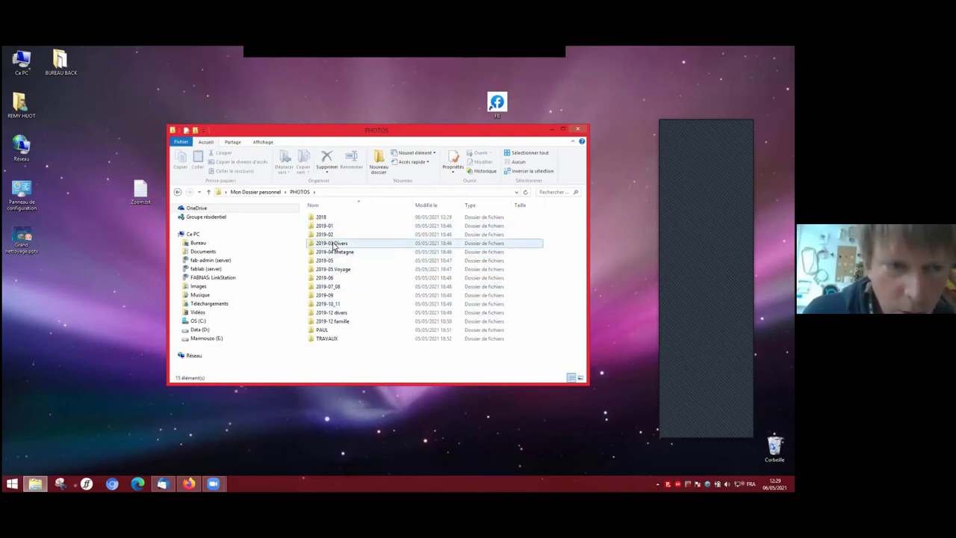
Step: Examine how the photo folders are named by selecting 2019-04 Bretagne, 2019-05 Voyage and 2019-10_11 in turn
{"action": "left_click", "coordinate": [346, 244]}
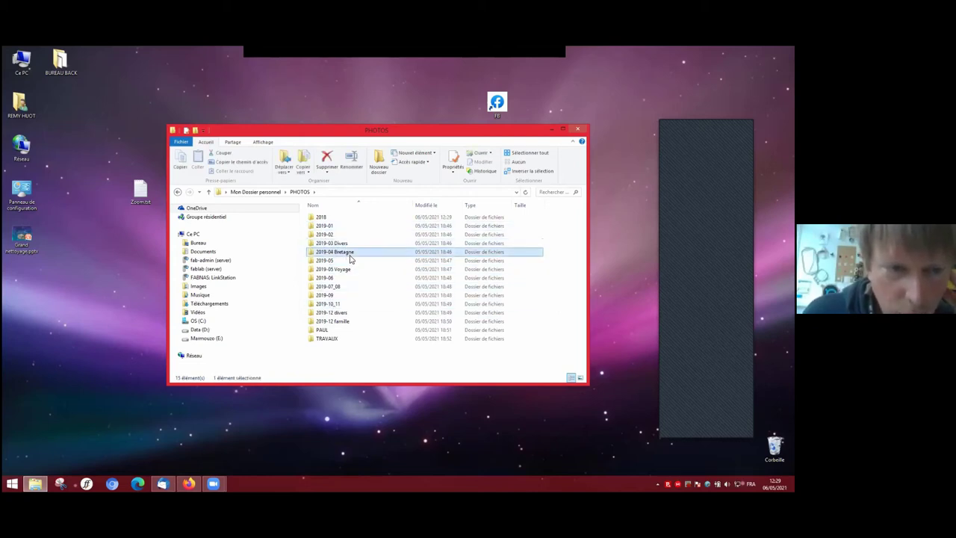
{"action": "left_click", "coordinate": [347, 269]}
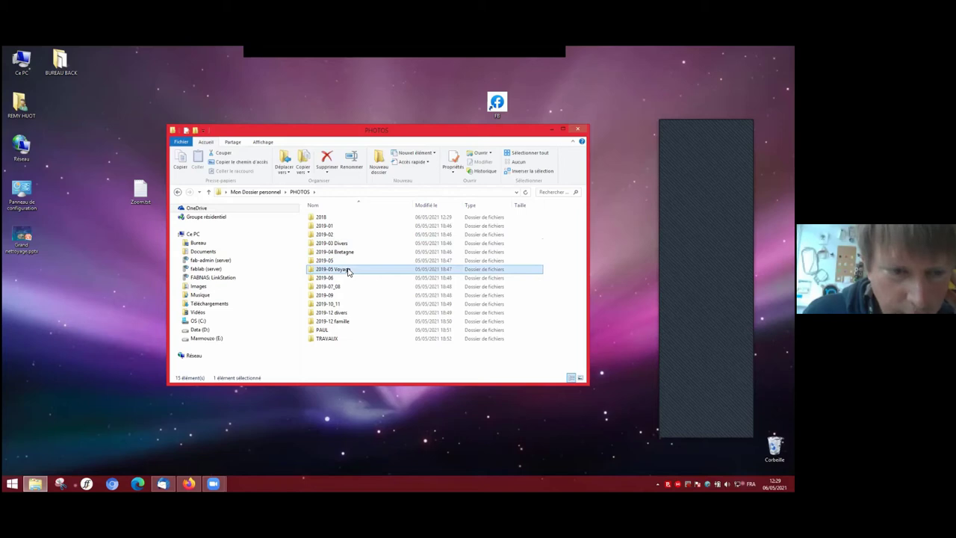
{"action": "left_click", "coordinate": [338, 306]}
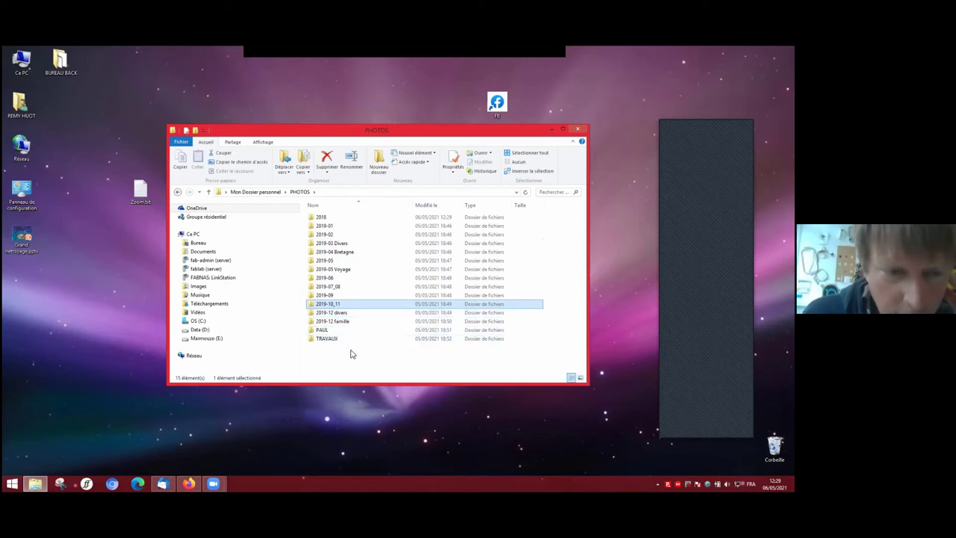
Step: Rename the 2019-10_11 photo folder as 2019-10&11
{"action": "right_click", "coordinate": [336, 304]}
{"action": "left_click", "coordinate": [361, 286]}
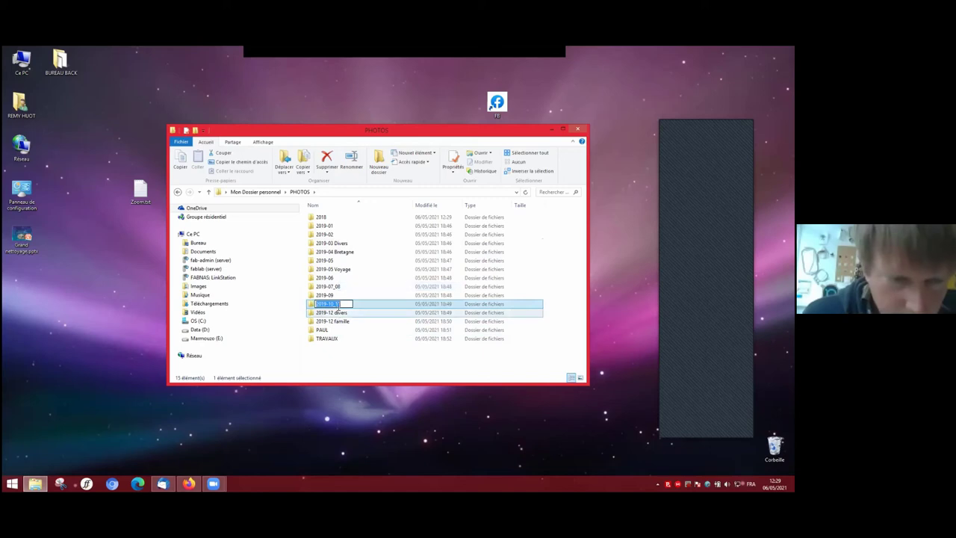
{"action": "key", "text": "End"}
{"action": "key", "text": "BackSpace"}
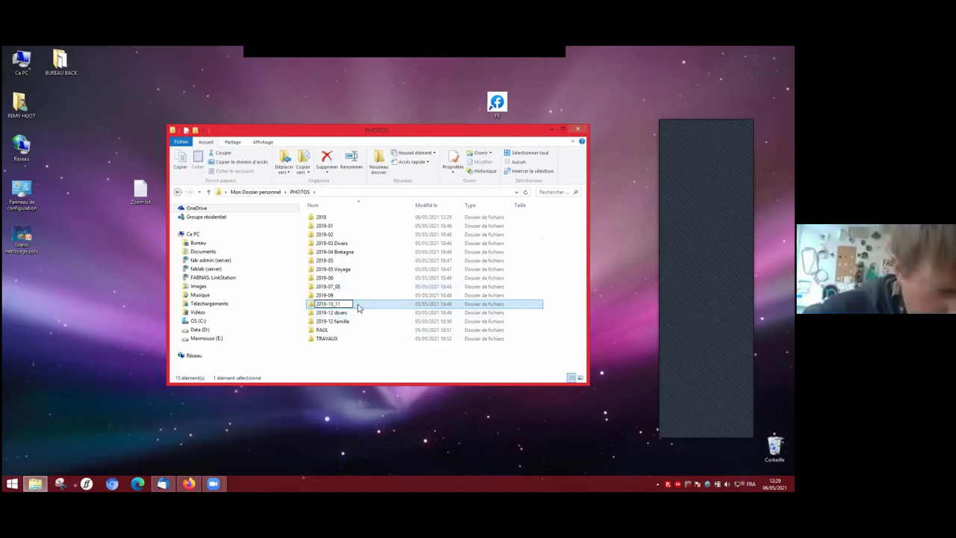
{"action": "type", "text": "1"}
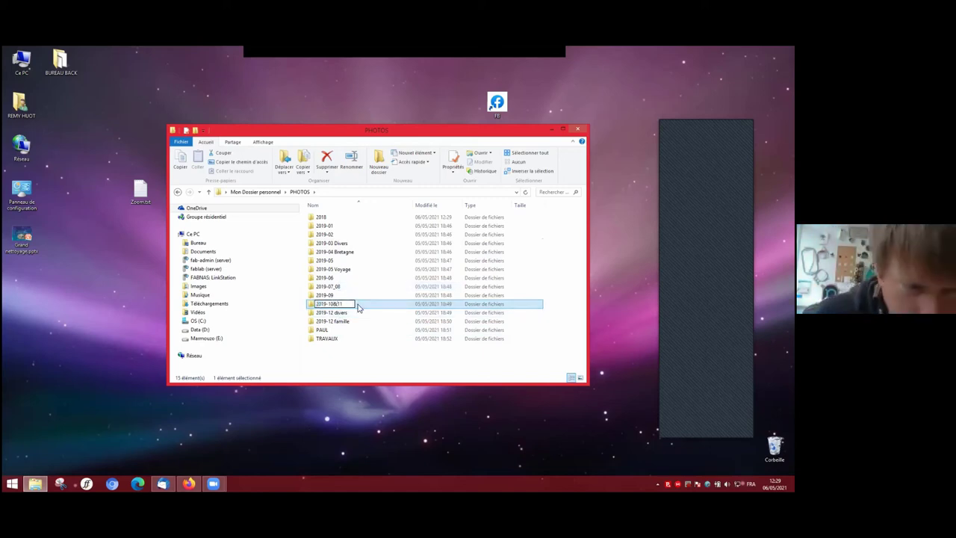
{"action": "left_click", "coordinate": [365, 361]}
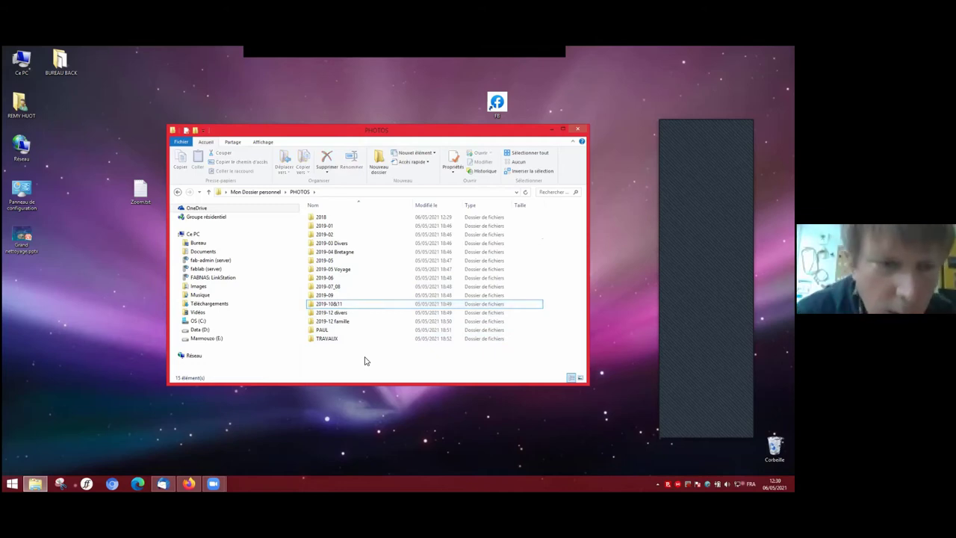
Step: Restore the 2019-10&11 folder's name to 2019-10_11, using an underscore between the two months
{"action": "left_click", "coordinate": [336, 305]}
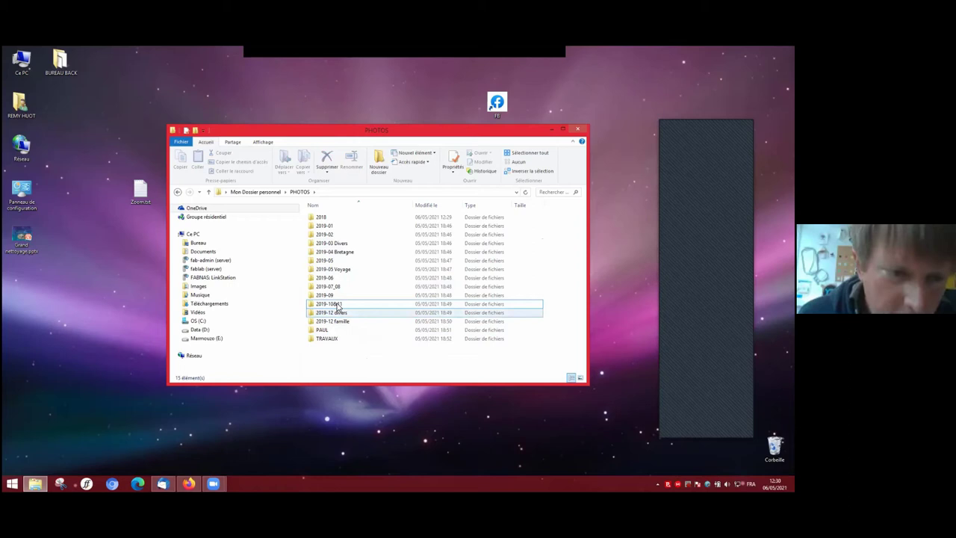
{"action": "right_click", "coordinate": [336, 306]}
{"action": "left_click", "coordinate": [365, 285]}
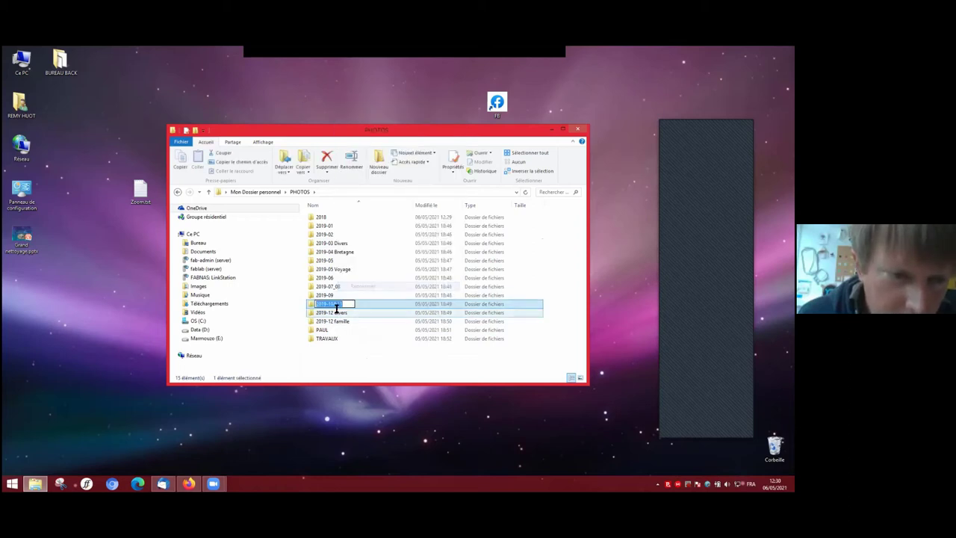
{"action": "key", "text": "BackSpace"}
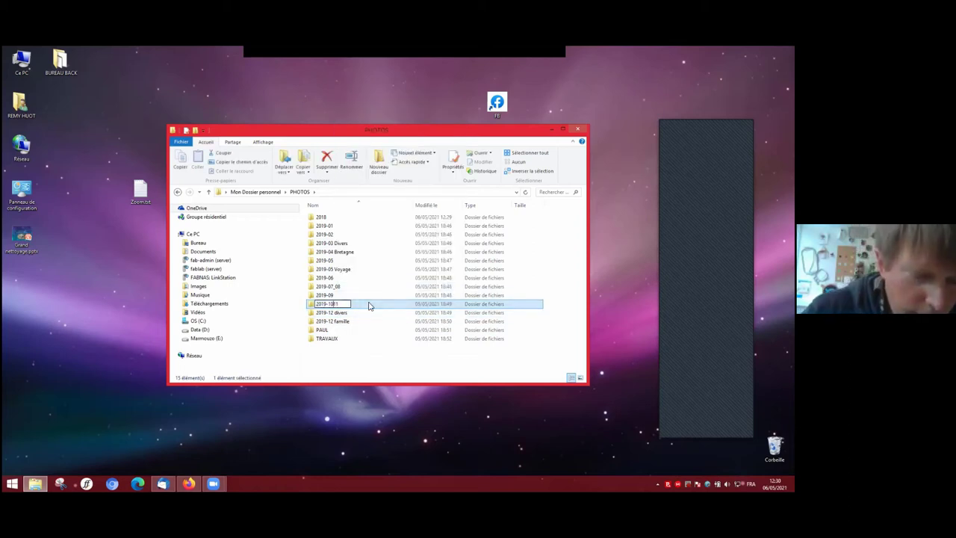
{"action": "key", "text": "Left"}
{"action": "key", "text": "Left"}
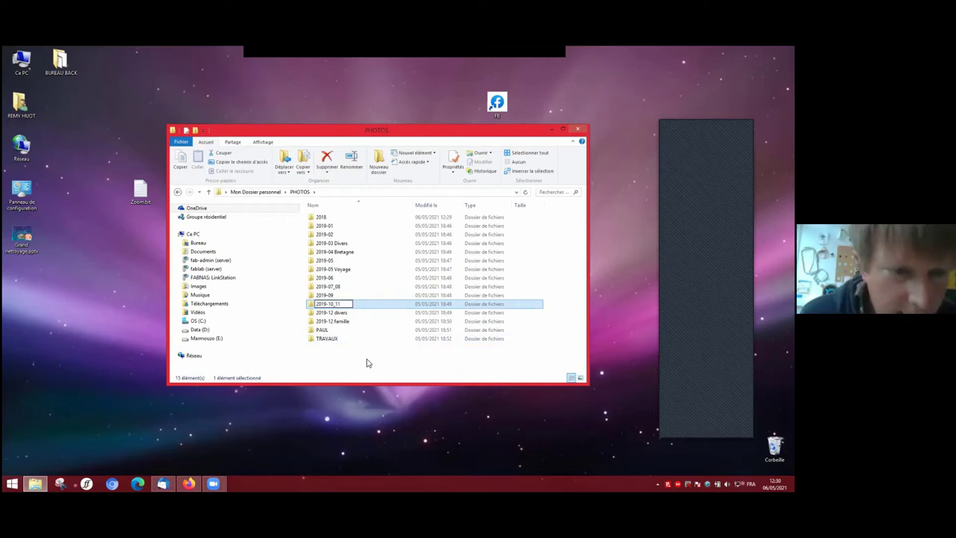
{"action": "left_click", "coordinate": [366, 363]}
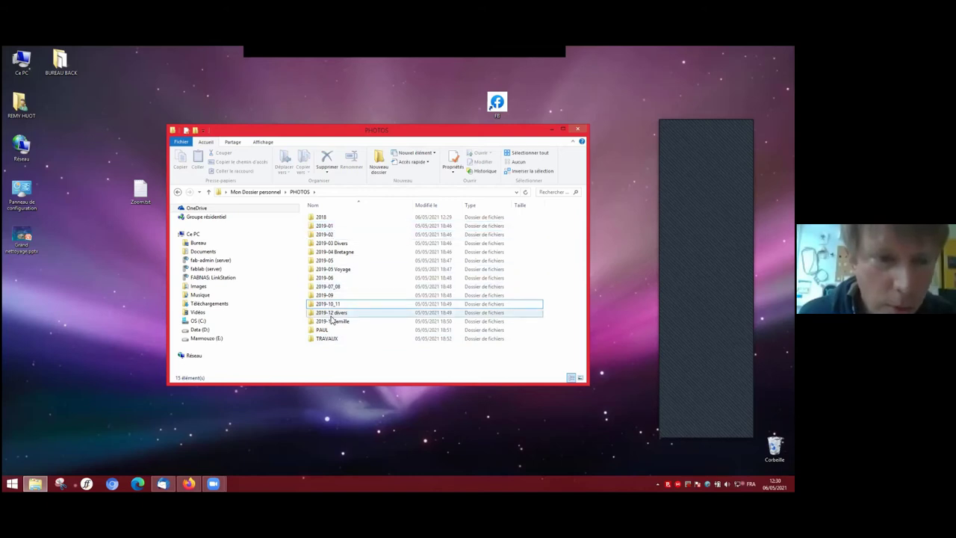
Step: Leave the PHOTOS folder and its window, and select the Wise Duplicate Finder shortcut on the desktop
{"action": "left_click", "coordinate": [178, 192]}
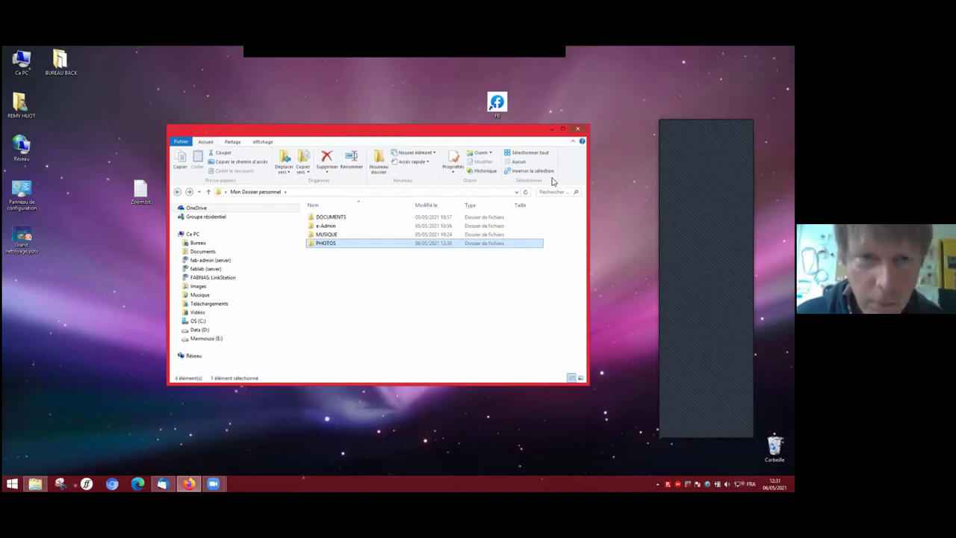
{"action": "left_click_drag", "start_coordinate": [494, 153], "coordinate": [437, 183]}
{"action": "left_click", "coordinate": [412, 235]}
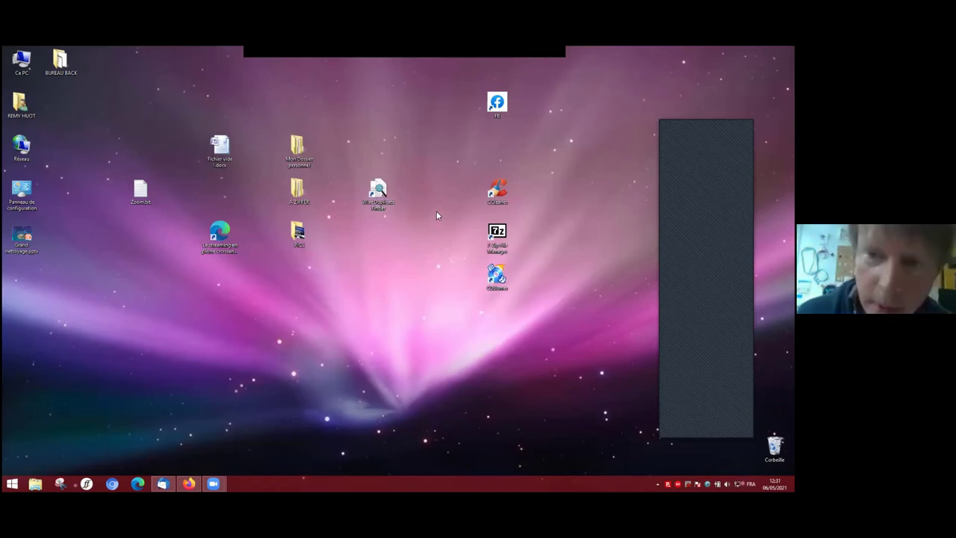
{"action": "left_click", "coordinate": [381, 192]}
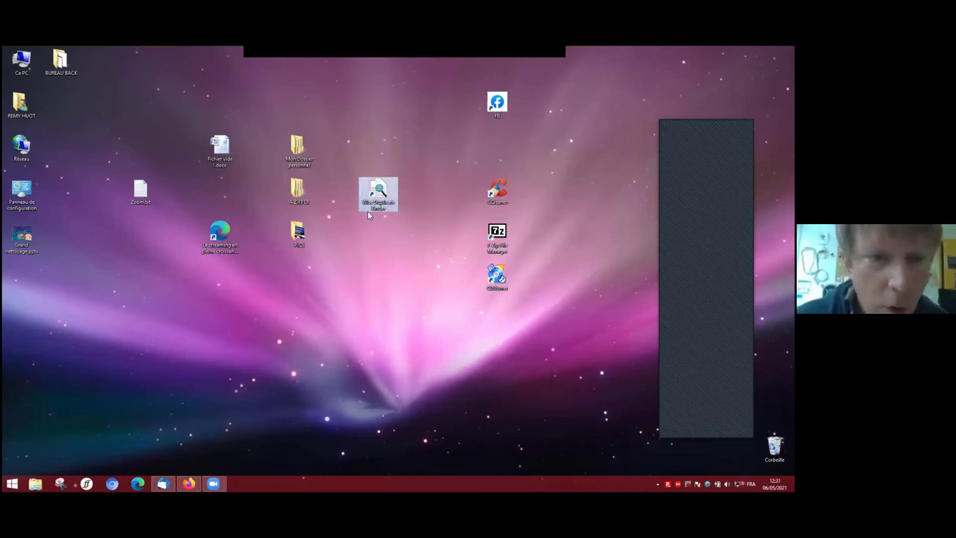
Step: Launch Wise Duplicate Finder and scan the C: drive with the search mode set to Fichiers 0 octet
{"action": "double_click", "coordinate": [383, 194]}
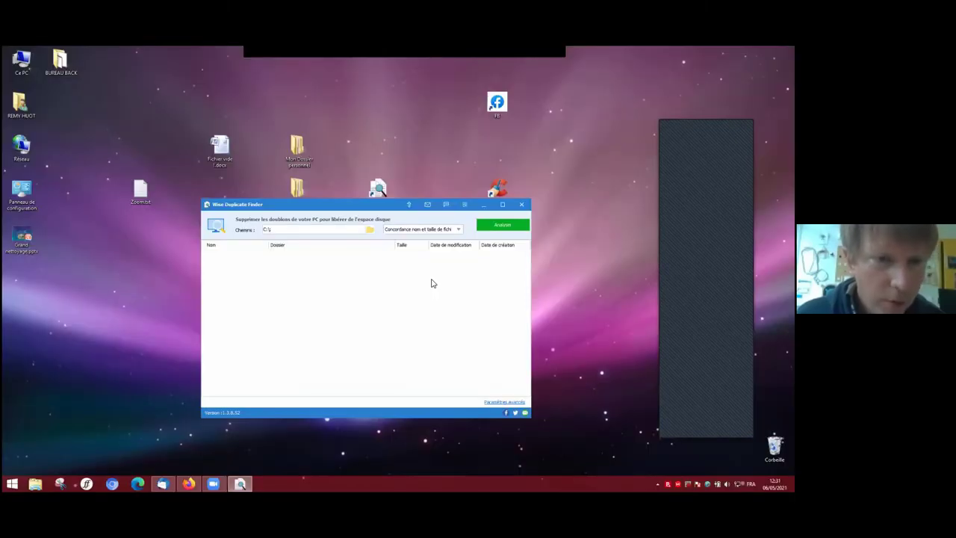
{"action": "left_click", "coordinate": [453, 184]}
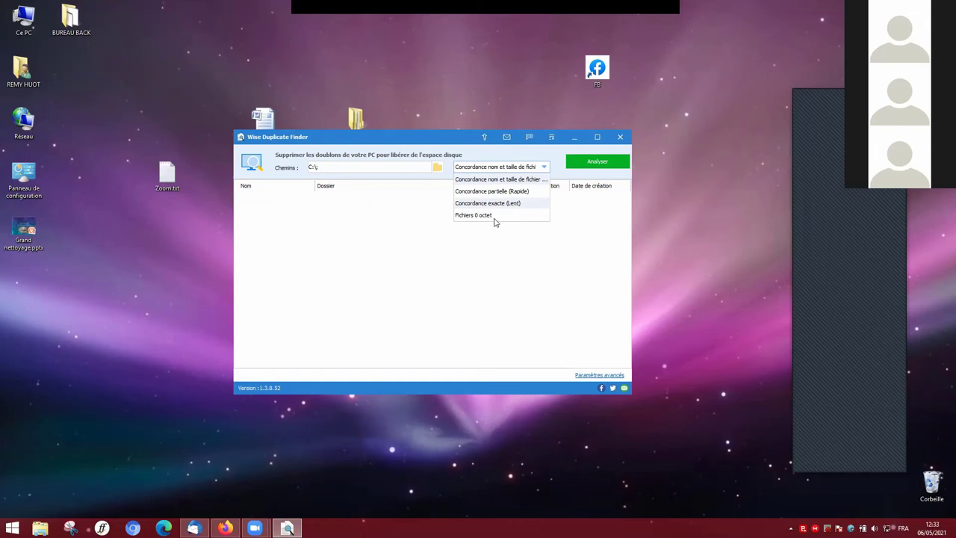
{"action": "left_click", "coordinate": [483, 216]}
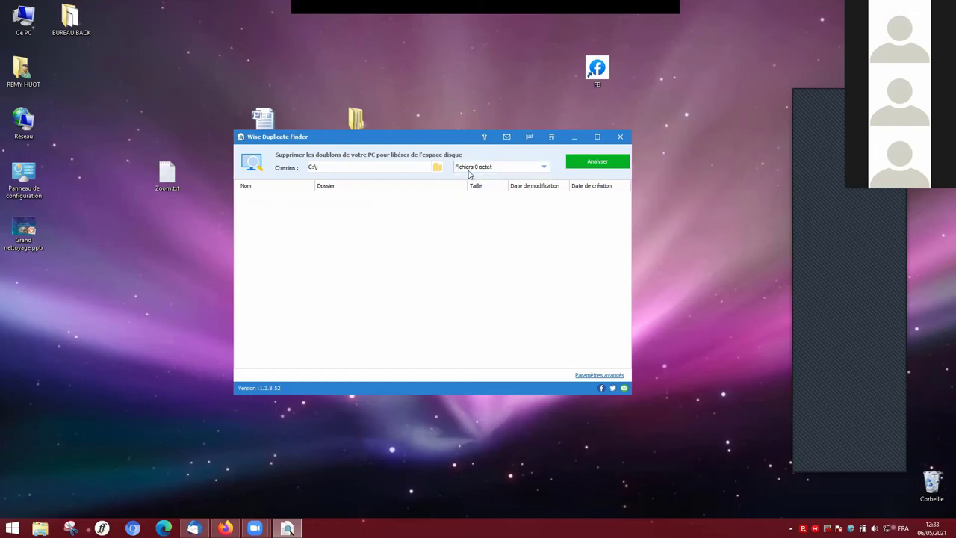
{"action": "left_click", "coordinate": [602, 164]}
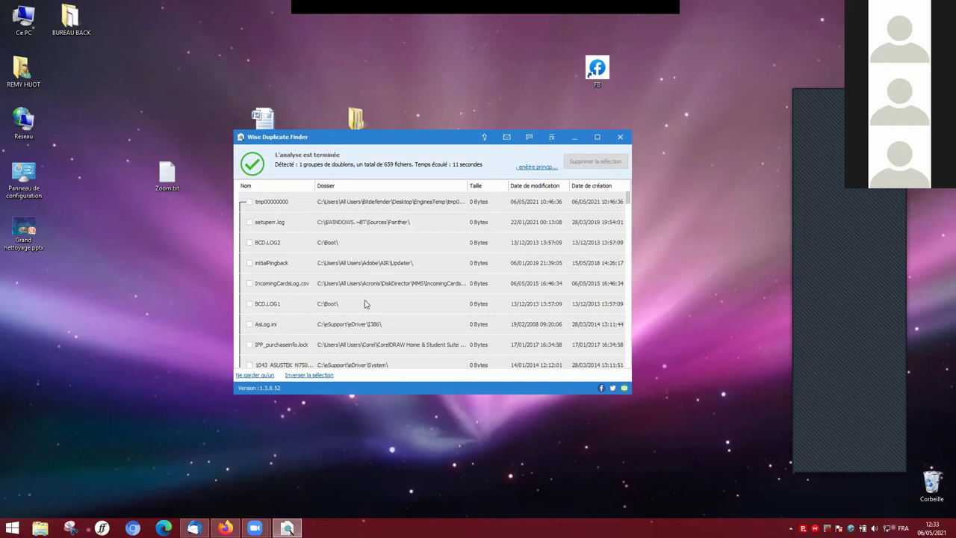
Step: Examine the names, folders and sizes in the list of zero-byte files, and close the duplicate finder without deleting anything
{"action": "scroll", "coordinate": [378, 330], "scroll_direction": "down", "scroll_amount": 2}
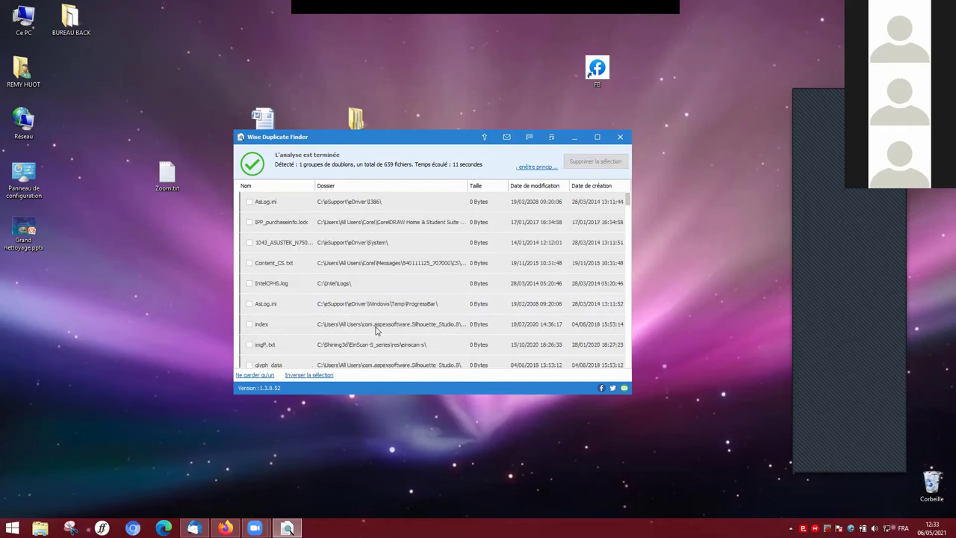
{"action": "scroll", "coordinate": [366, 330], "scroll_direction": "down", "scroll_amount": 3}
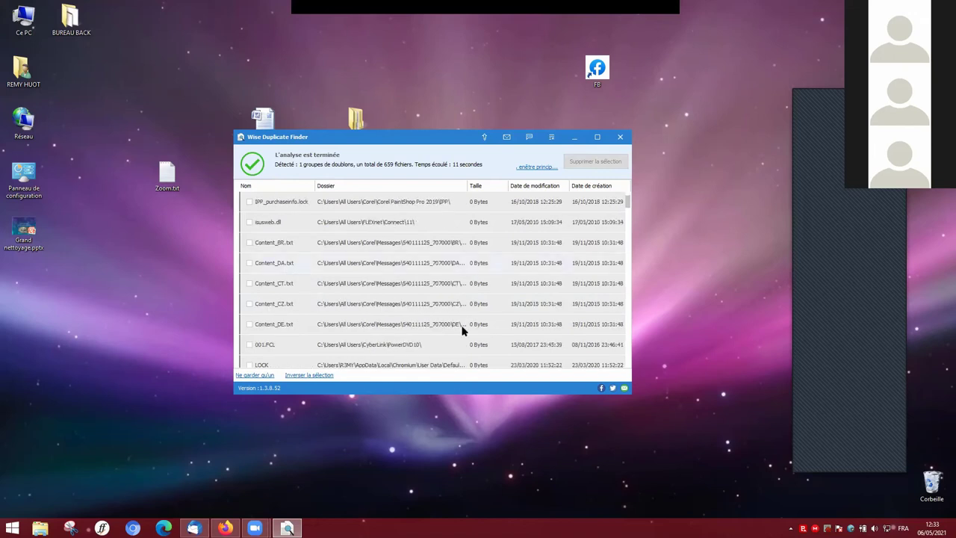
{"action": "scroll", "coordinate": [472, 322], "scroll_direction": "down", "scroll_amount": 1}
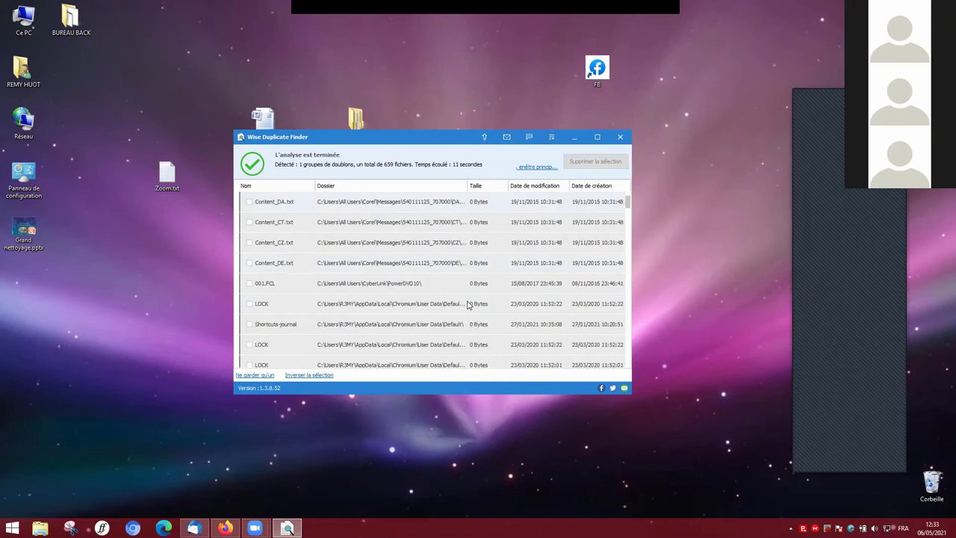
{"action": "scroll", "coordinate": [430, 302], "scroll_direction": "down", "scroll_amount": 3}
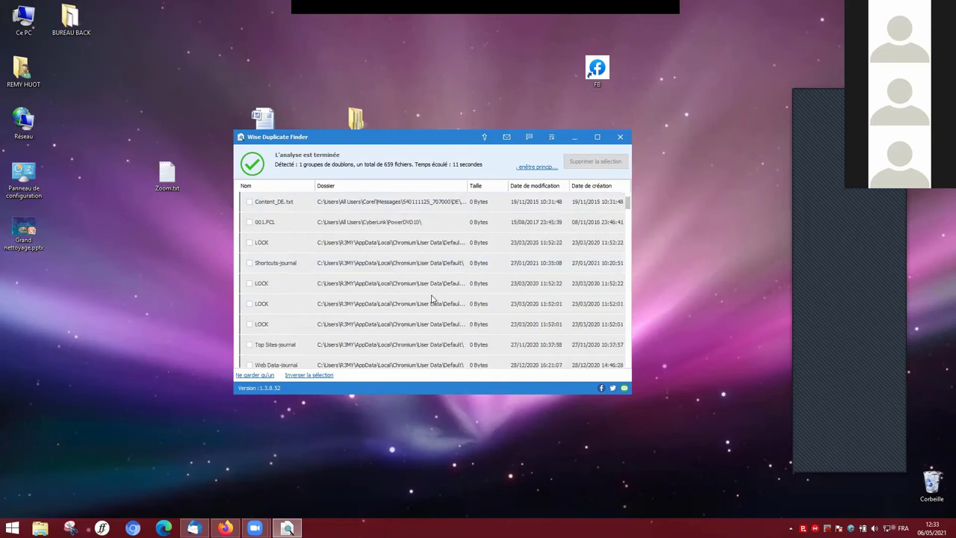
{"action": "scroll", "coordinate": [431, 302], "scroll_direction": "down", "scroll_amount": 5}
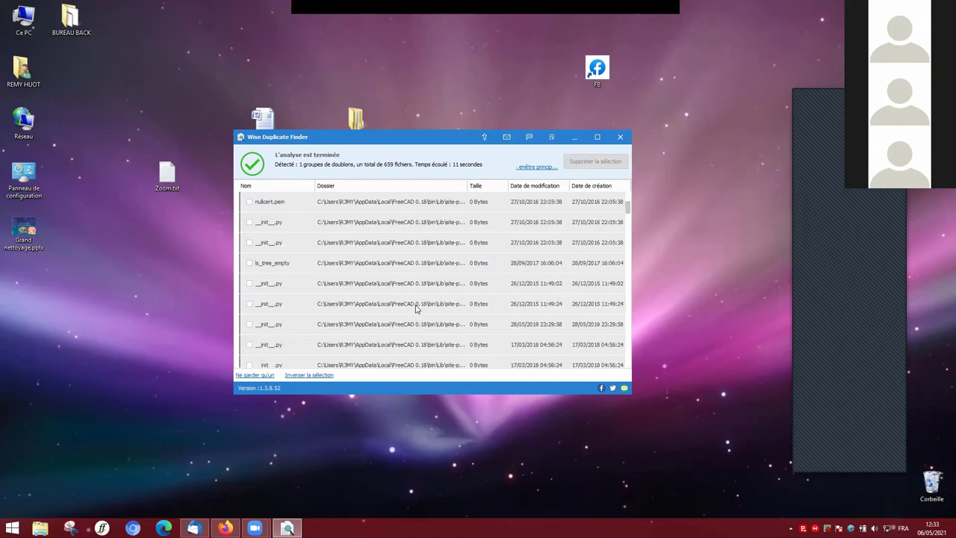
{"action": "scroll", "coordinate": [421, 307], "scroll_direction": "down", "scroll_amount": 3}
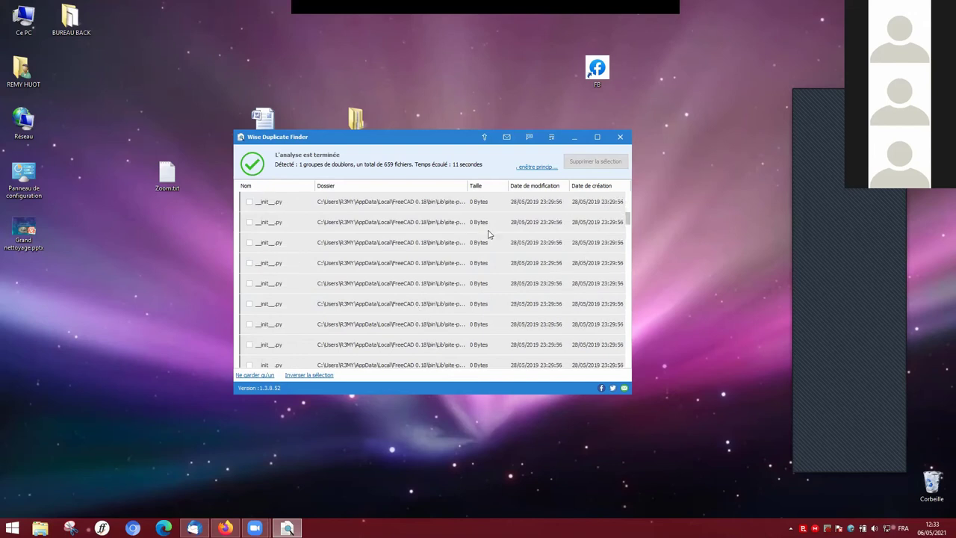
{"action": "left_click", "coordinate": [621, 138]}
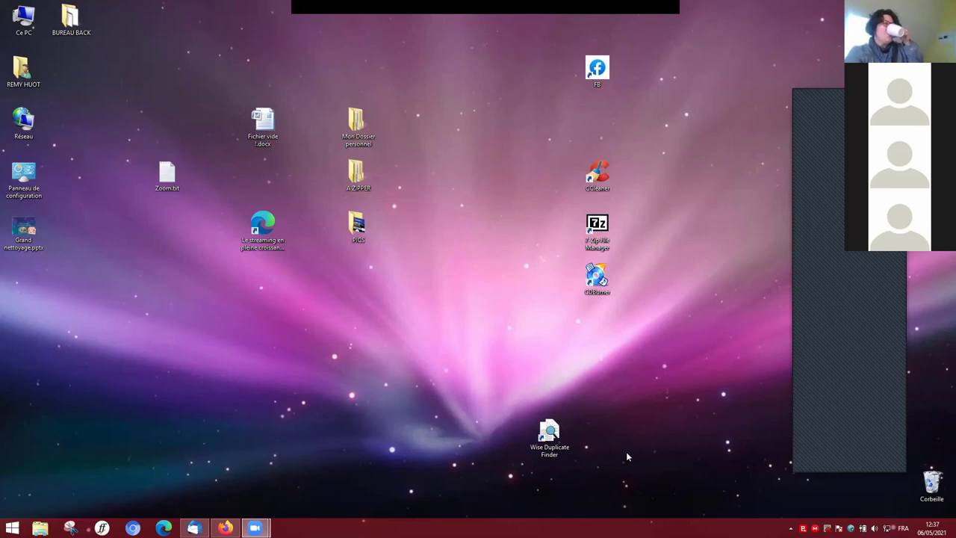
Step: Open Ce PC, check the free space on the OS (C:) drive, and close the window
{"action": "left_click", "coordinate": [22, 30]}
{"action": "double_click", "coordinate": [22, 30]}
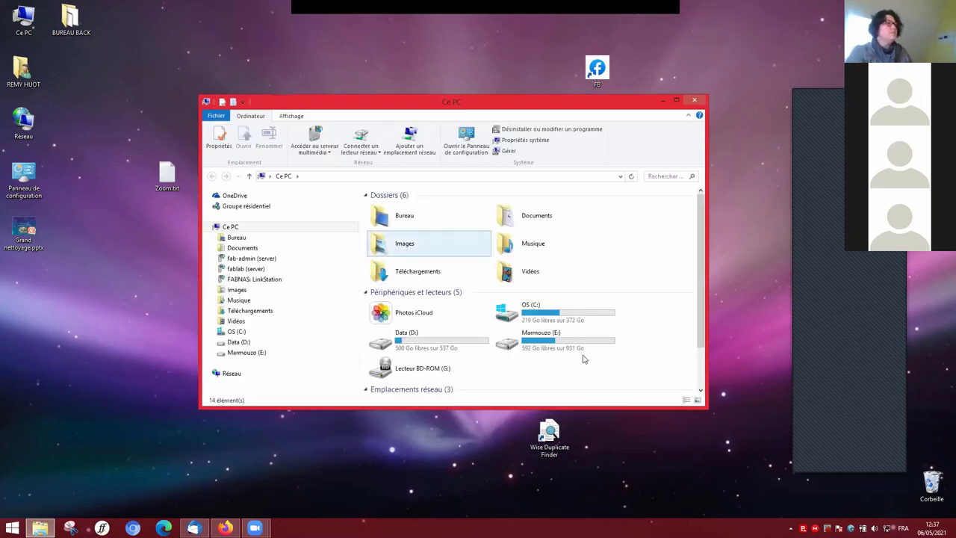
{"action": "left_click", "coordinate": [586, 312]}
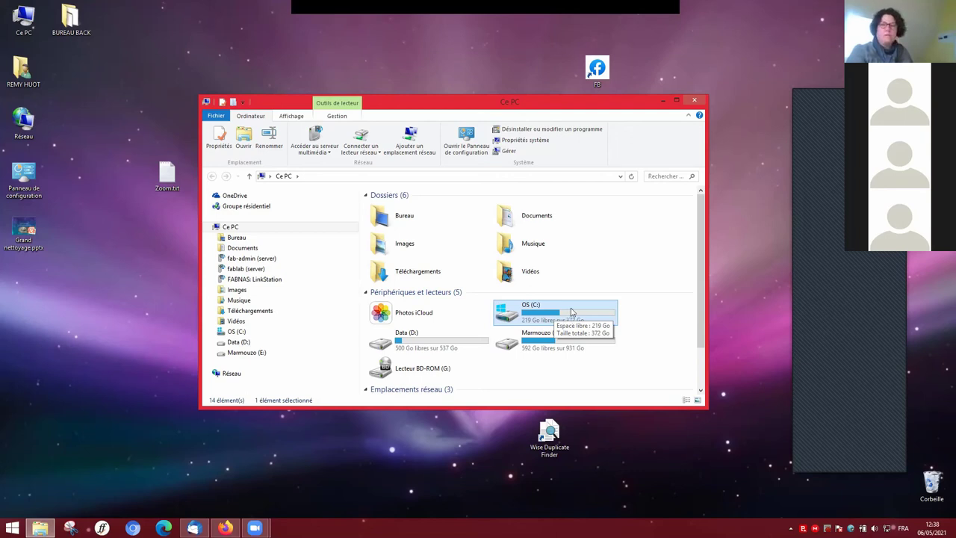
{"action": "left_click", "coordinate": [693, 102]}
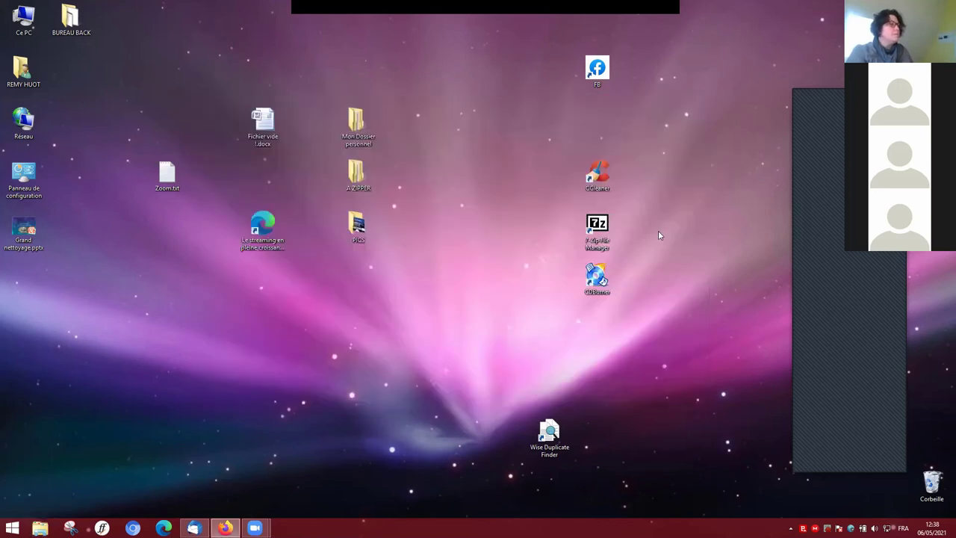
Step: Launch CCleaner and run a Nettoyage personnalisé analysis without closing Firefox or Thunderbird
{"action": "double_click", "coordinate": [600, 176]}
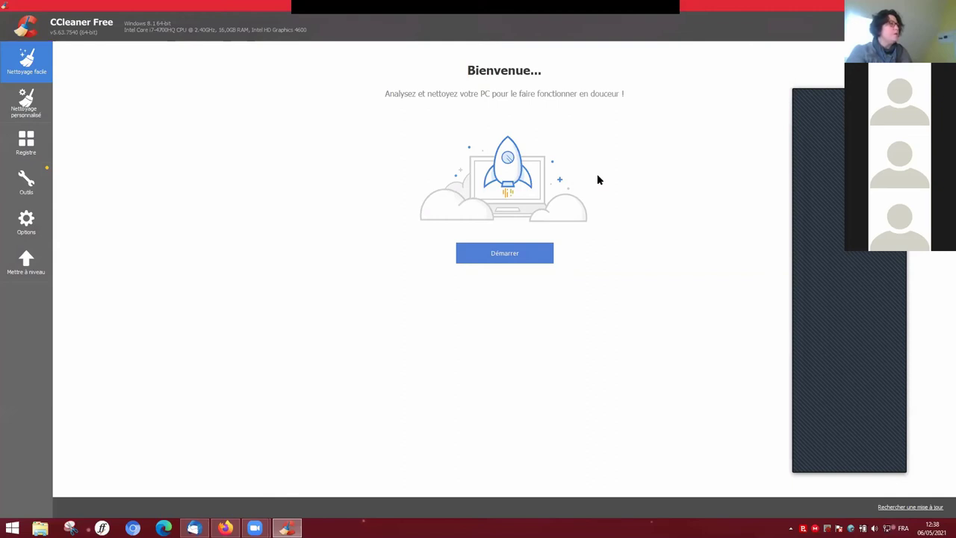
{"action": "left_click", "coordinate": [27, 102]}
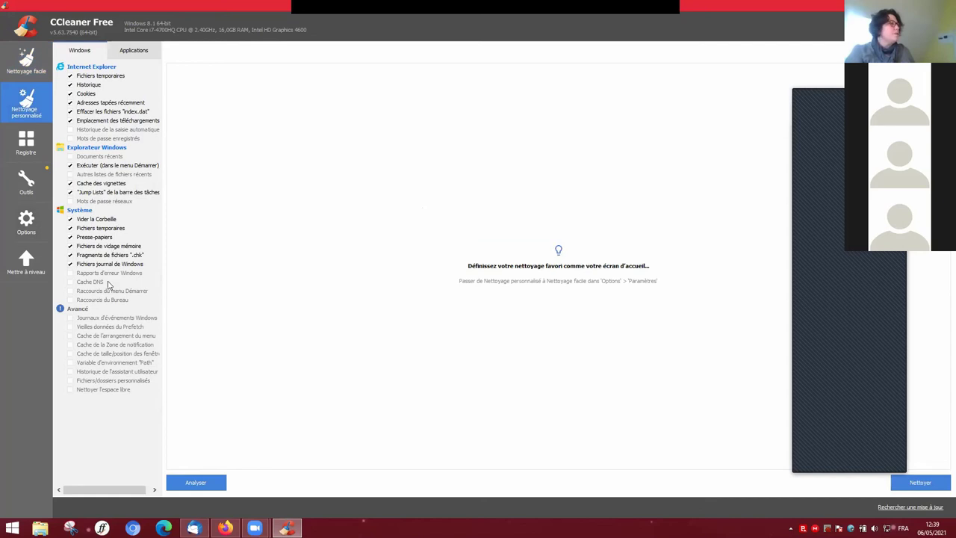
{"action": "left_click", "coordinate": [207, 481]}
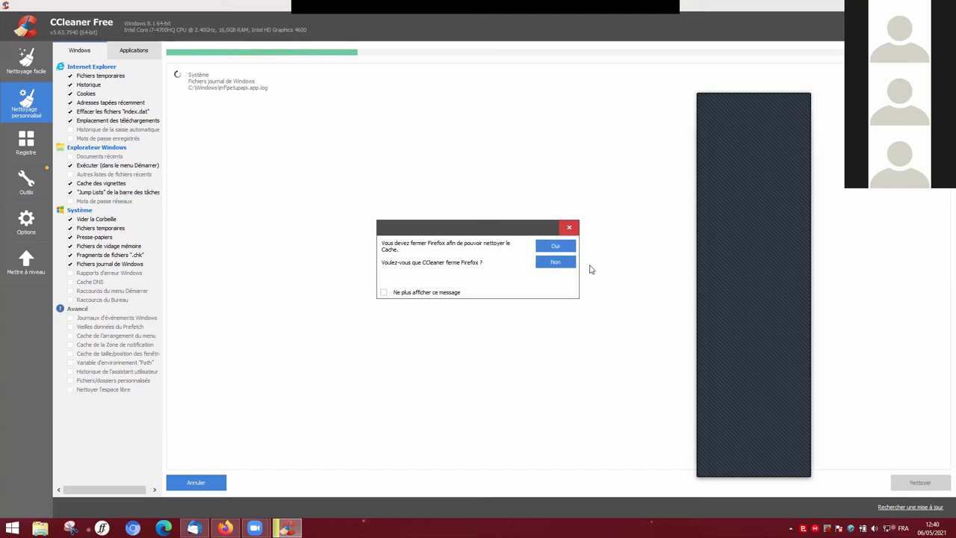
{"action": "left_click", "coordinate": [558, 262]}
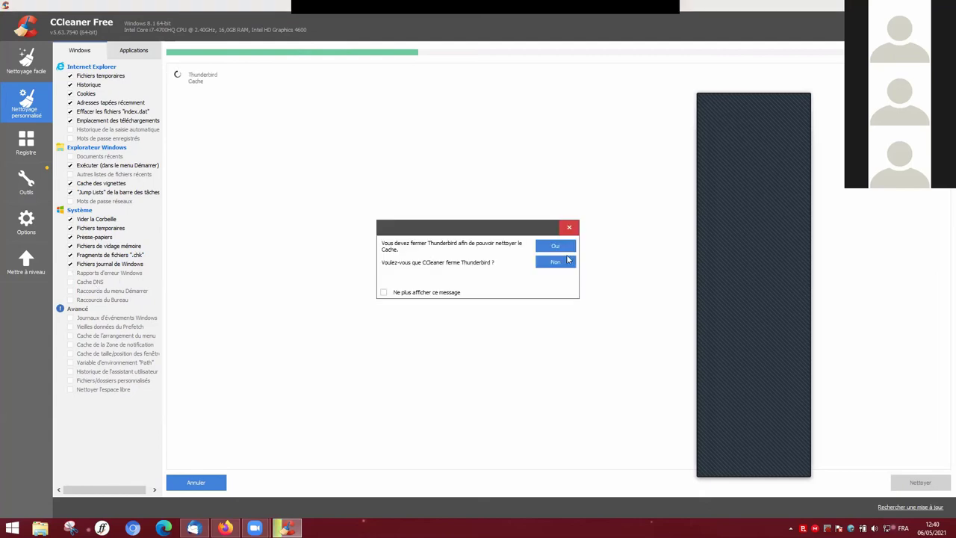
{"action": "left_click", "coordinate": [554, 245]}
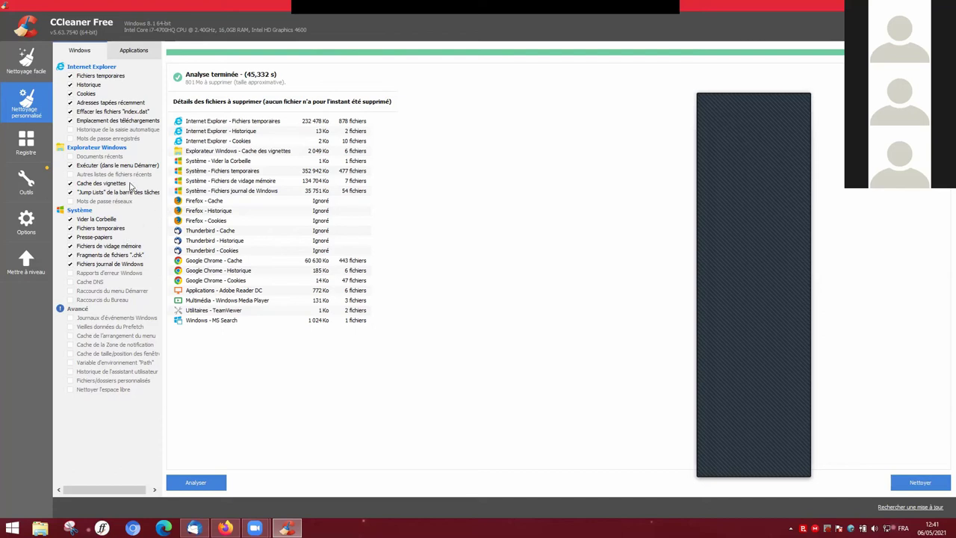
Step: Compare the Windows and Applications cleaning rules, and try enabling Firefox's Mots de passe enregistrés rule
{"action": "left_click", "coordinate": [137, 56]}
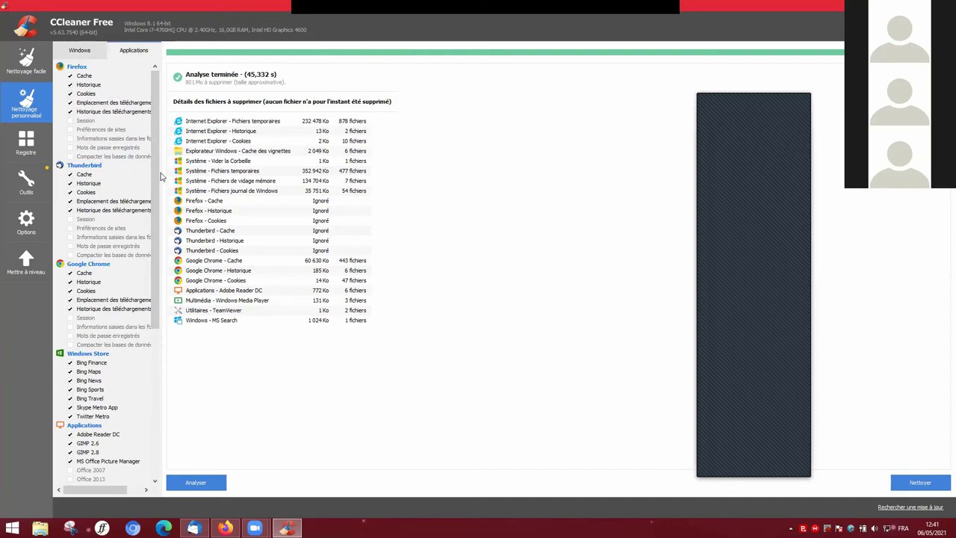
{"action": "left_click", "coordinate": [80, 52]}
{"action": "left_click", "coordinate": [131, 56]}
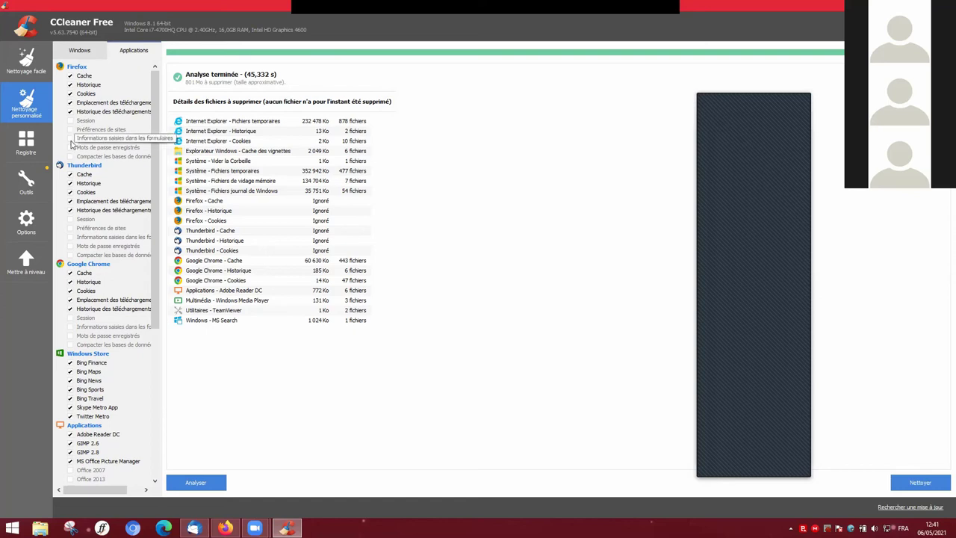
{"action": "left_click", "coordinate": [70, 148]}
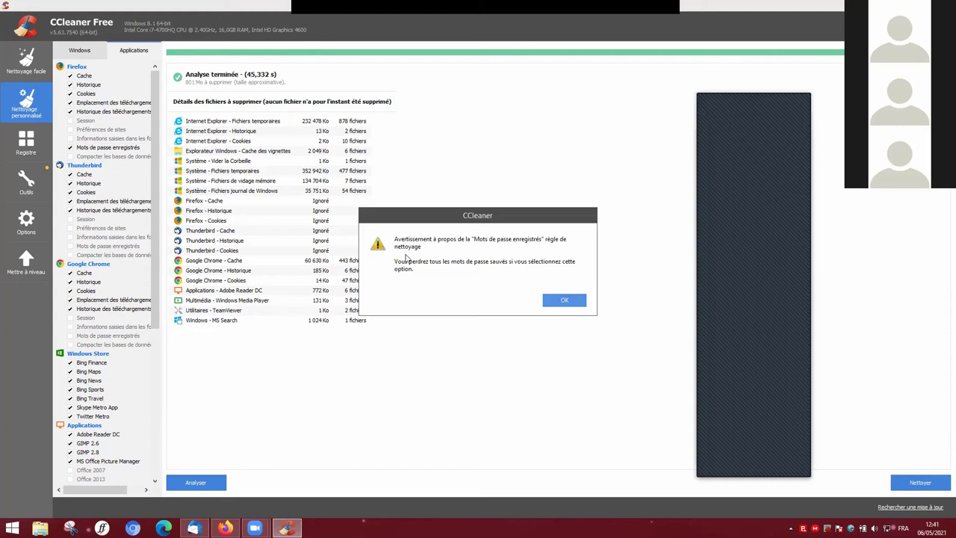
{"action": "key", "text": "Return"}
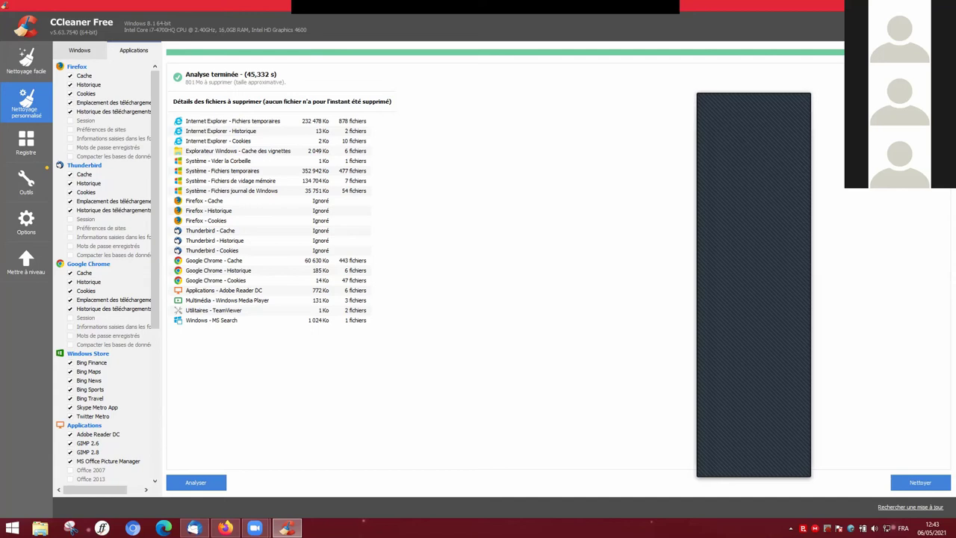
Step: Return to the desktop, open the user's personal folder, and point out its Bureau, Documents and Images folders
{"action": "key", "text": "super+d"}
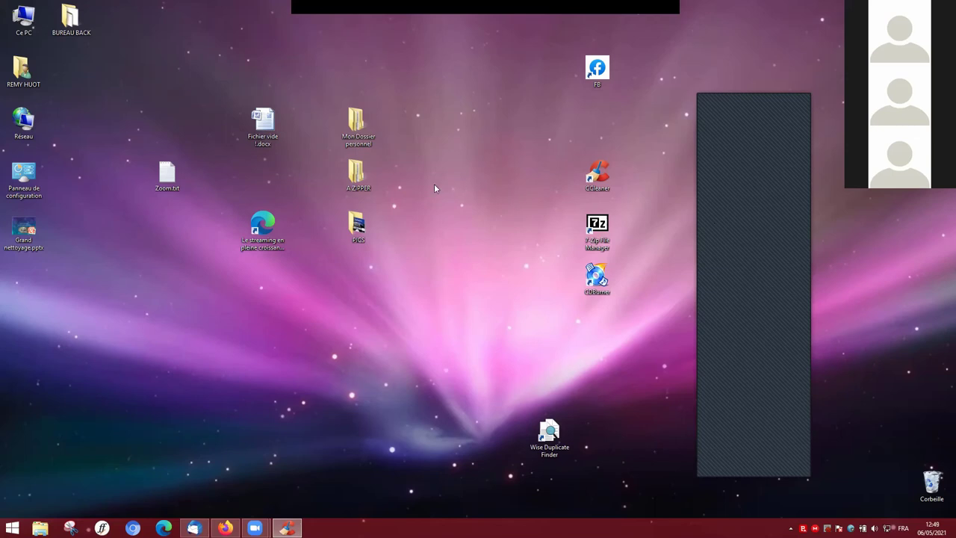
{"action": "double_click", "coordinate": [24, 75]}
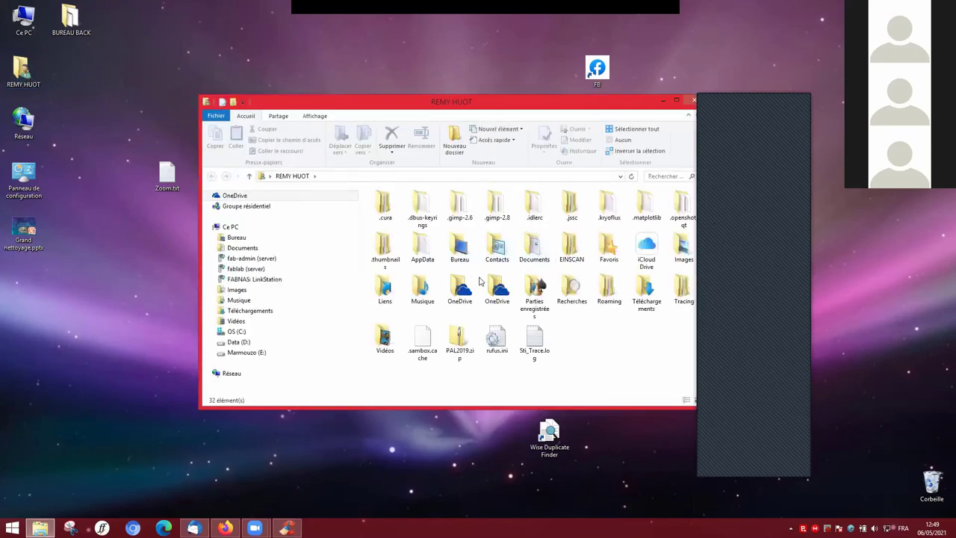
{"action": "left_click", "coordinate": [461, 250]}
{"action": "left_click", "coordinate": [545, 253]}
{"action": "left_click", "coordinate": [678, 252]}
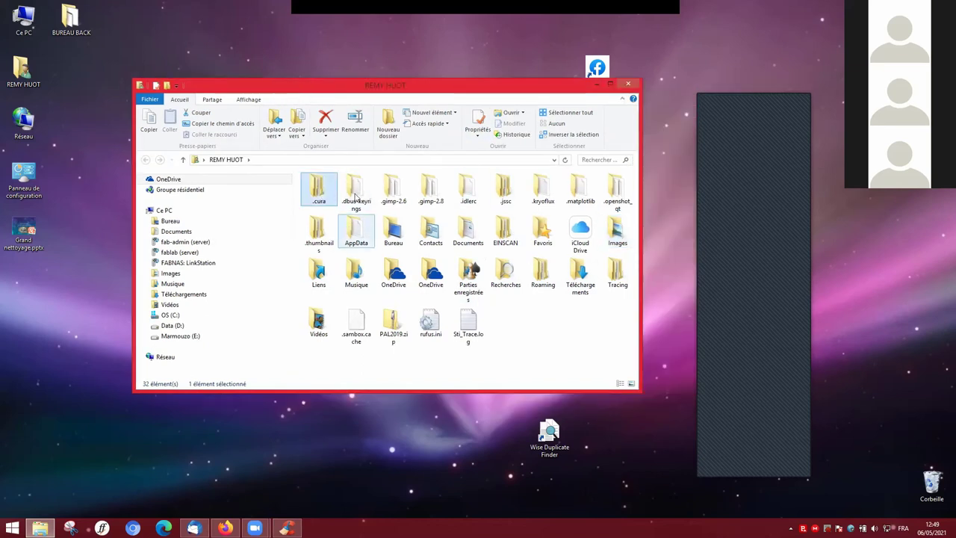
Step: Examine the application folders whose names start with a dot, including .dbus-keyrings, .gimp-2.6, .gimp-2.8 and .jssc, and clear the selection
{"action": "key", "text": "Right"}
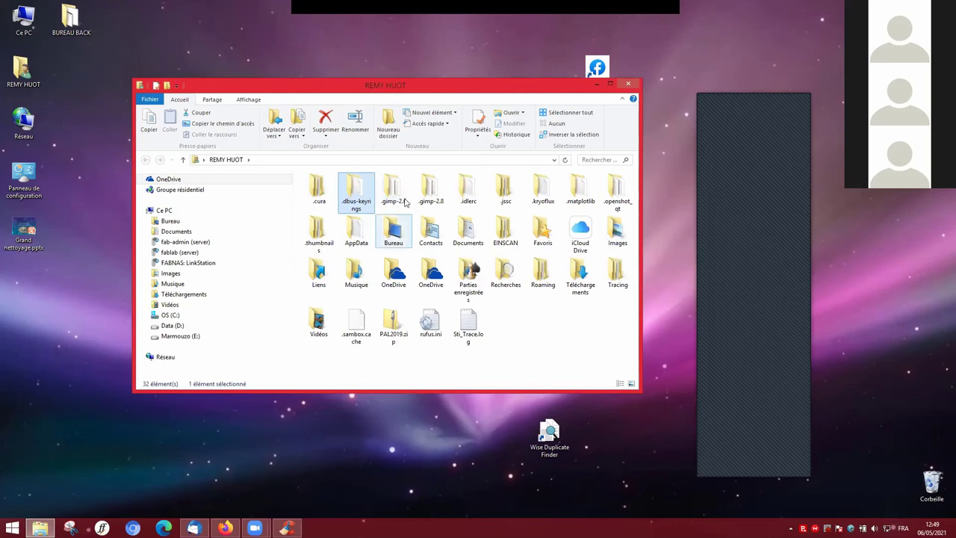
{"action": "key", "text": "Right"}
{"action": "key", "text": "Right"}
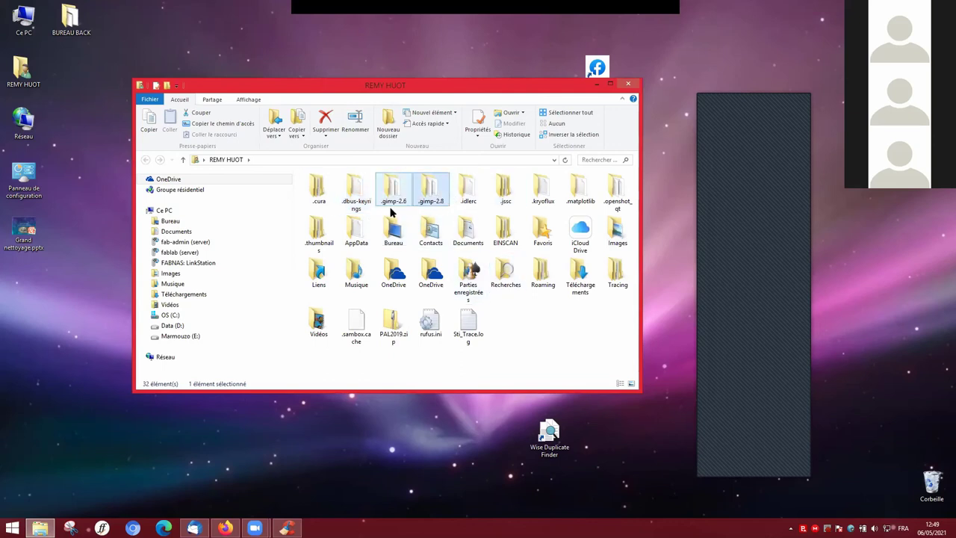
{"action": "mouse_move", "coordinate": [440, 219]}
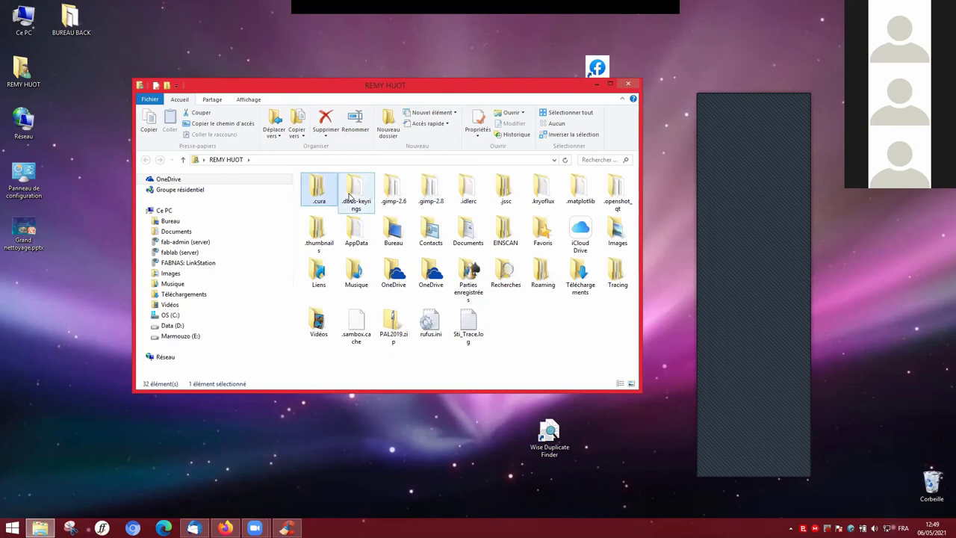
{"action": "left_click", "coordinate": [505, 191]}
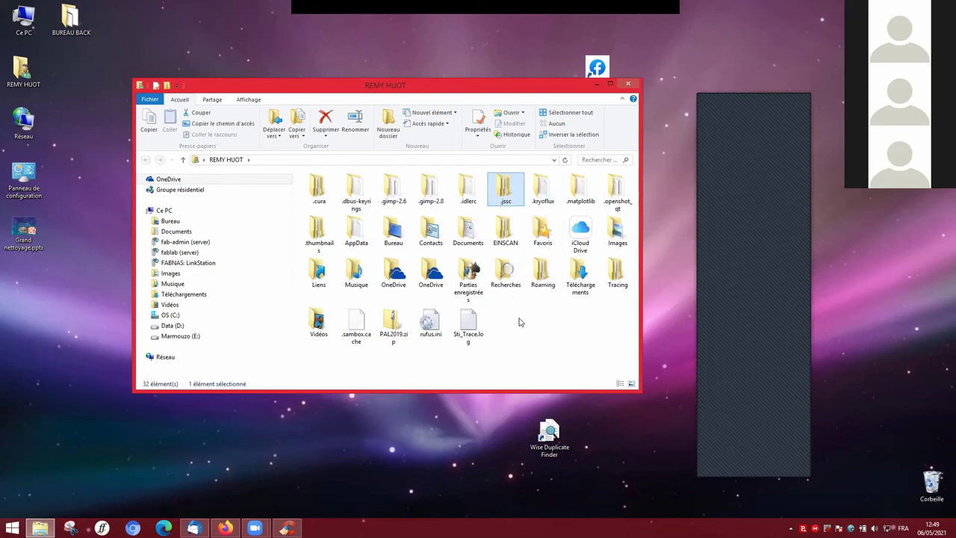
{"action": "left_click", "coordinate": [430, 188]}
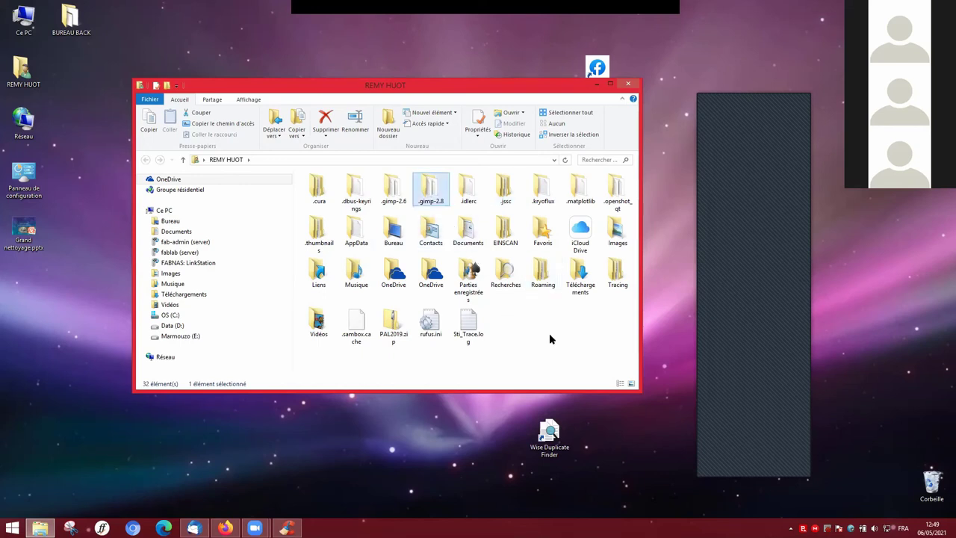
{"action": "left_click", "coordinate": [400, 196]}
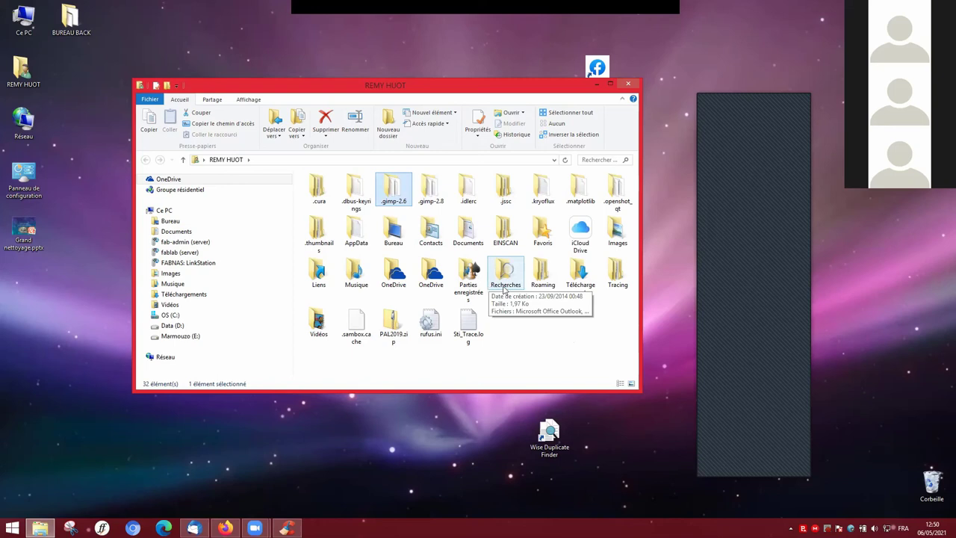
{"action": "left_click", "coordinate": [536, 321]}
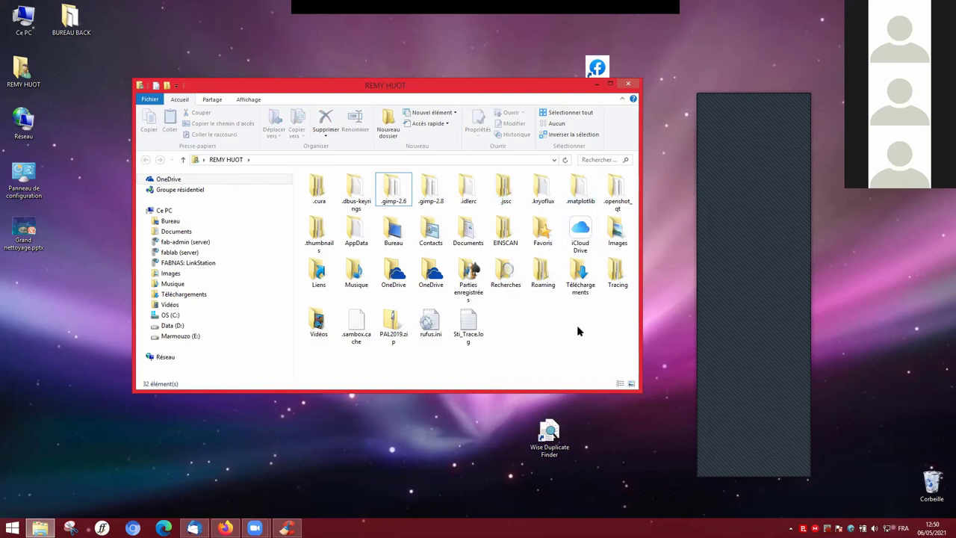
Step: Move the personal folder's window clear of the desktop shortcuts and open the Téléchargements folder in it
{"action": "left_click_drag", "start_coordinate": [540, 90], "coordinate": [461, 58]}
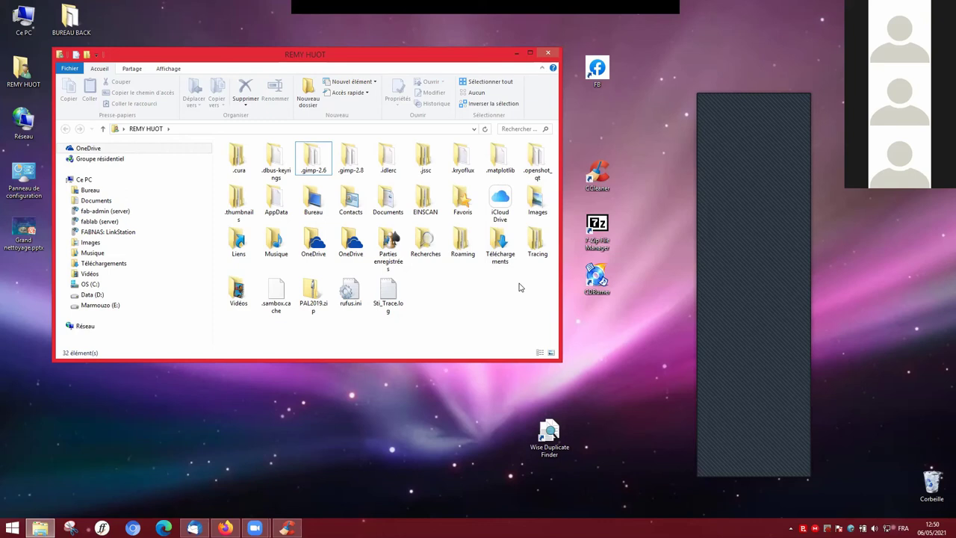
{"action": "double_click", "coordinate": [507, 252]}
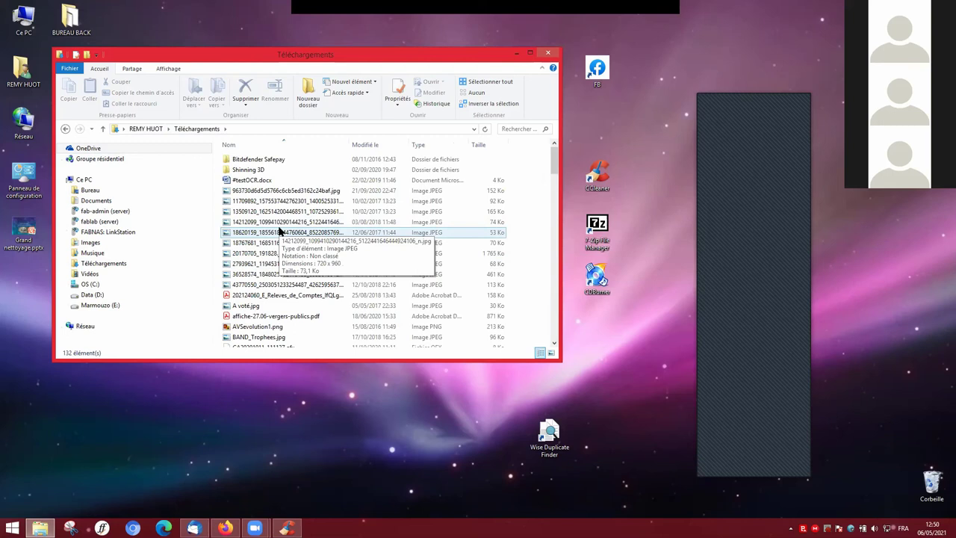
Step: Delete the ten consecutive JPEG images from 963730d6d5d5766c6cb5ed3162c24baf.jpg through the one starting with 43770550 in Téléchargements, and close the folder
{"action": "left_click", "coordinate": [267, 192]}
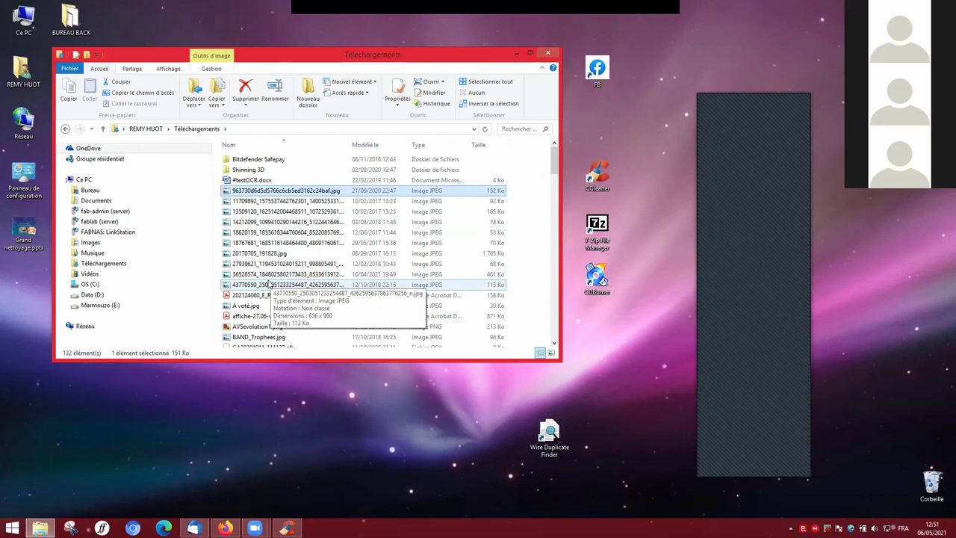
{"action": "left_click", "coordinate": [269, 284], "text": "shift"}
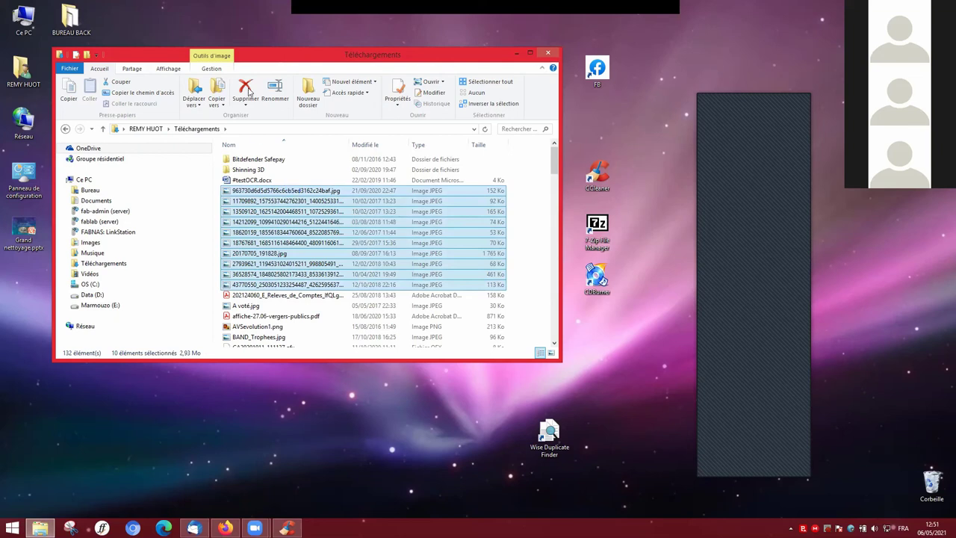
{"action": "right_click", "coordinate": [294, 192]}
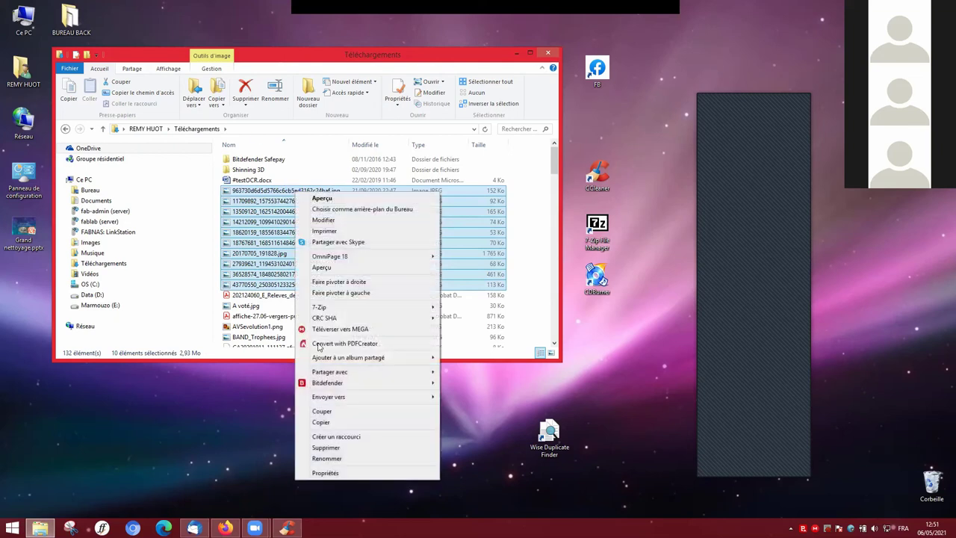
{"action": "left_click", "coordinate": [330, 446]}
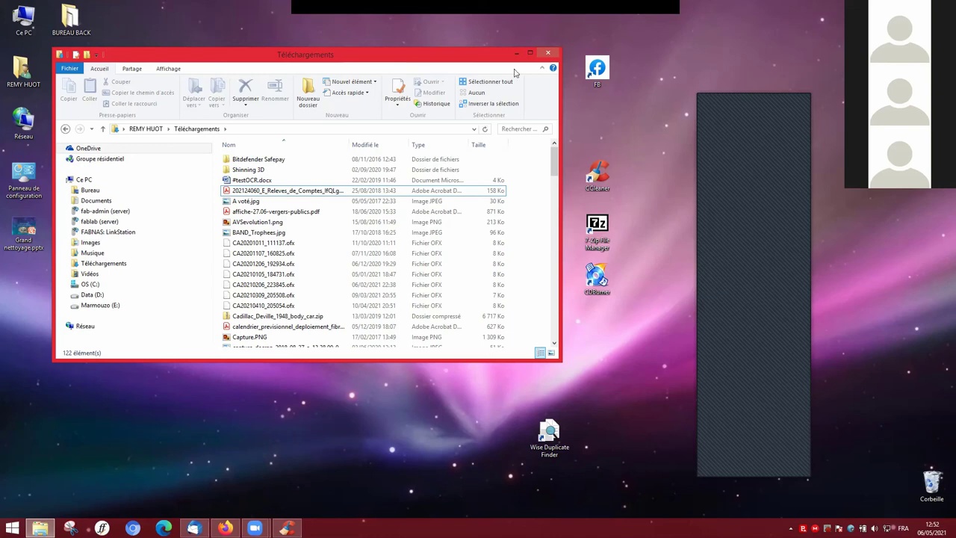
{"action": "left_click", "coordinate": [548, 54]}
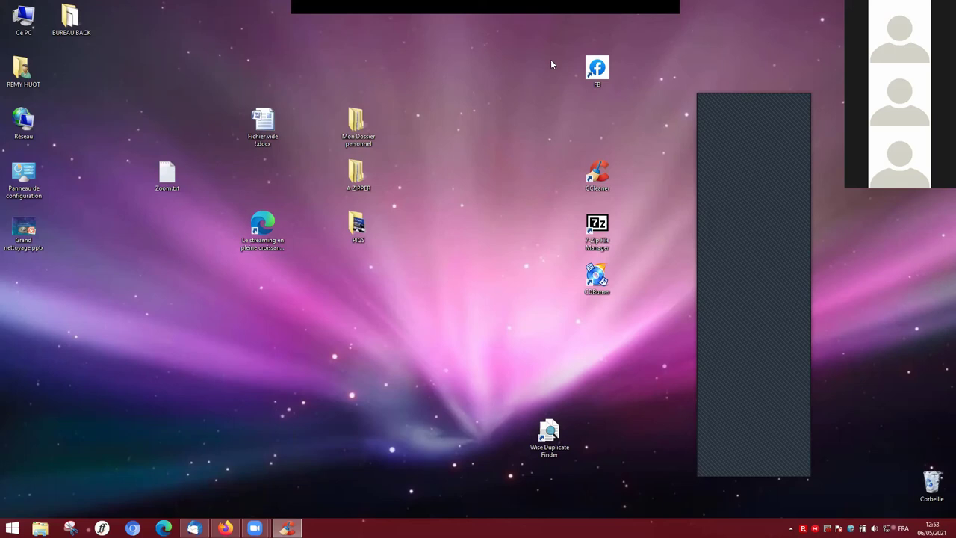
Step: Show the commands available for the Corbeille, including Vider la Corbeille, without choosing any
{"action": "mouse_move", "coordinate": [954, 493]}
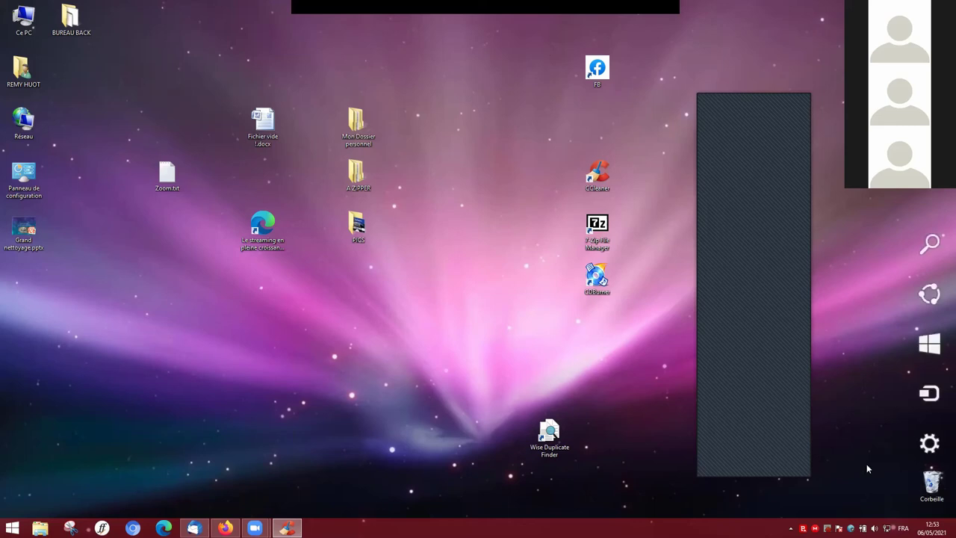
{"action": "right_click", "coordinate": [924, 484]}
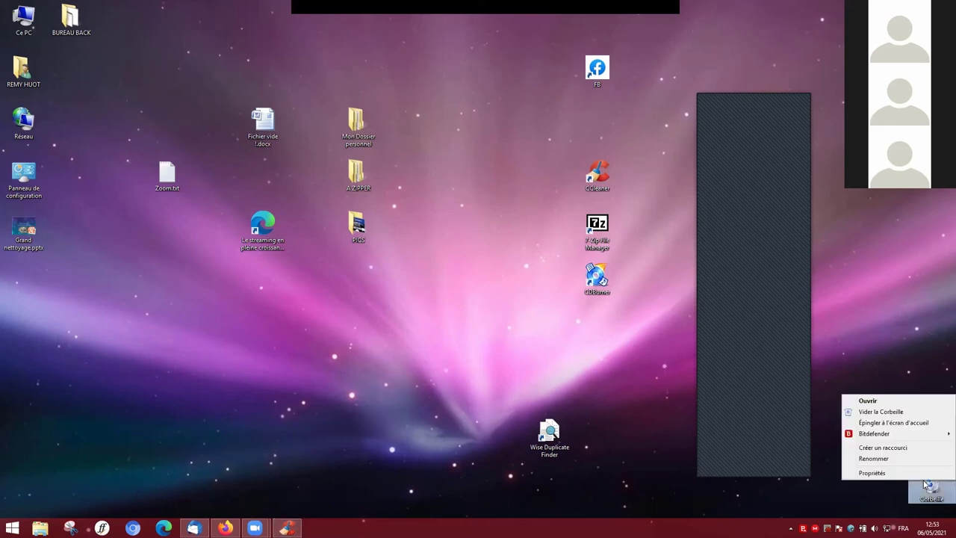
{"action": "left_click", "coordinate": [888, 367]}
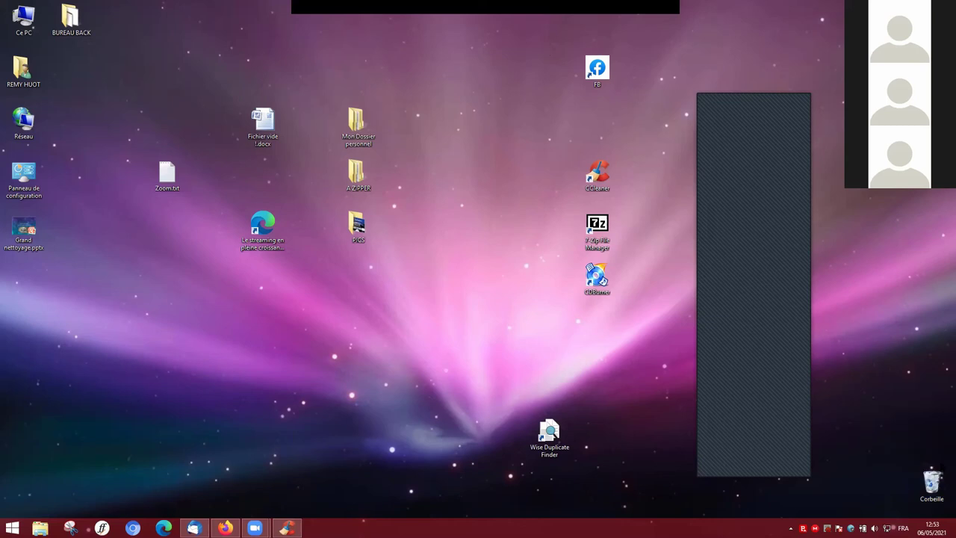
Step: Open the Corbeille, restore only the deleted JPEG image whose name starts with 18767681, and close the window
{"action": "double_click", "coordinate": [939, 492]}
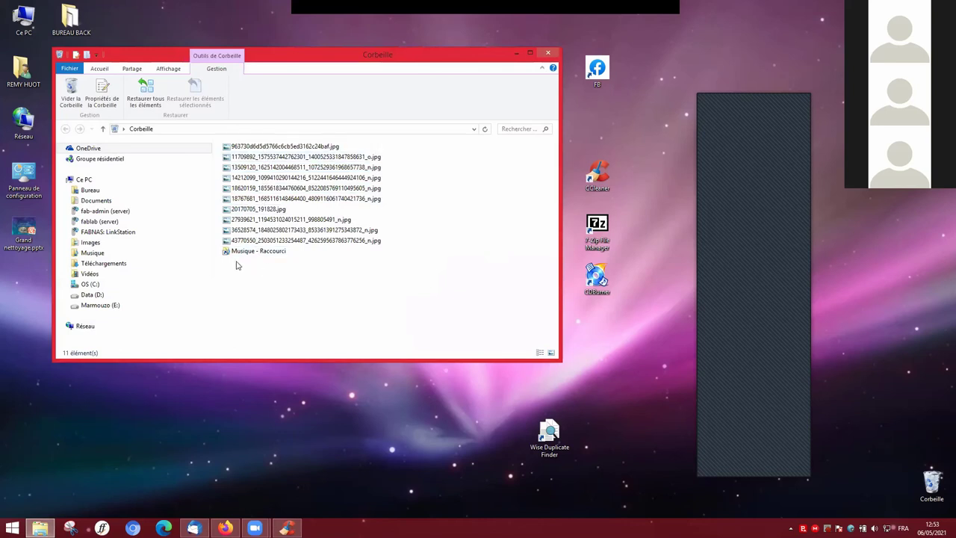
{"action": "left_click", "coordinate": [256, 198]}
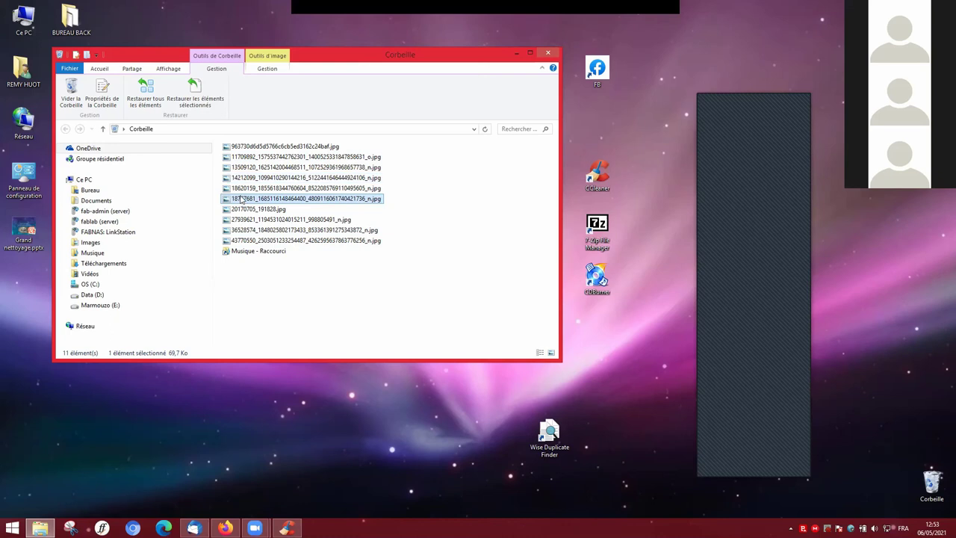
{"action": "left_click", "coordinate": [200, 92]}
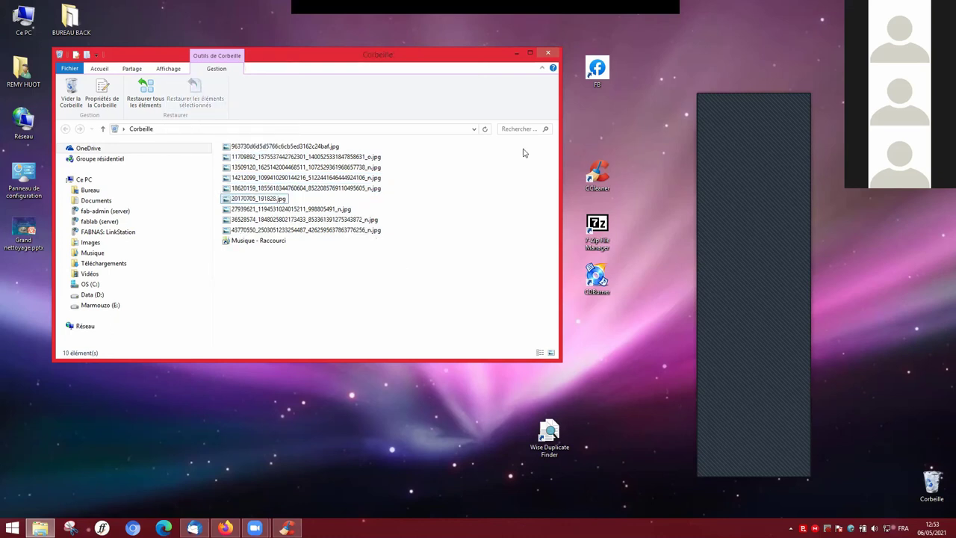
{"action": "left_click", "coordinate": [551, 53]}
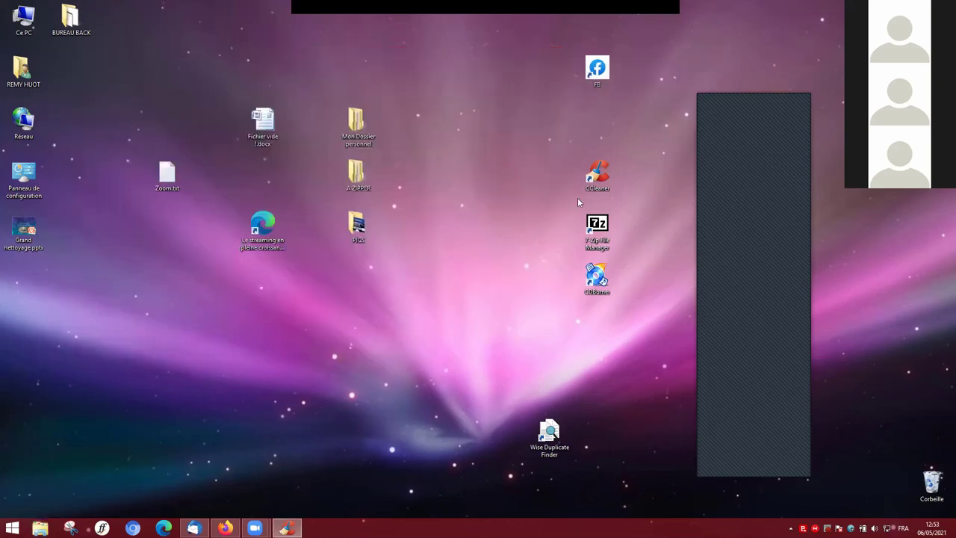
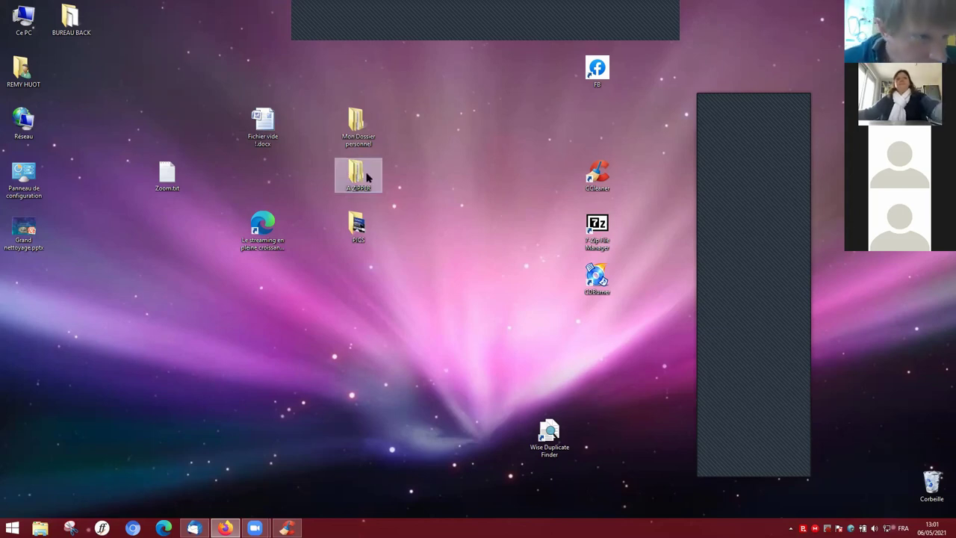
Step: View the MDISC.png picture in the desktop's PICS folder, and close both the picture and the folder
{"action": "double_click", "coordinate": [359, 227]}
{"action": "double_click", "coordinate": [248, 165]}
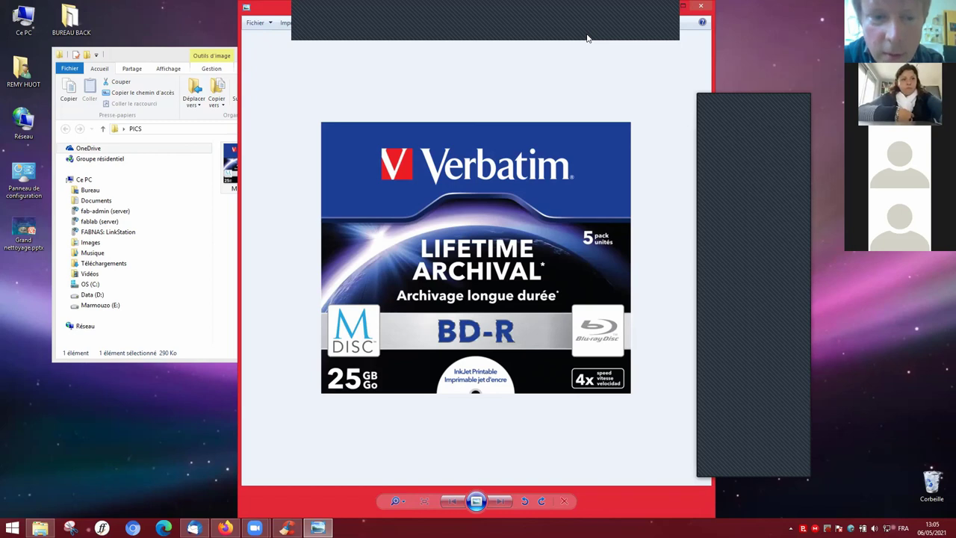
{"action": "left_click", "coordinate": [705, 6]}
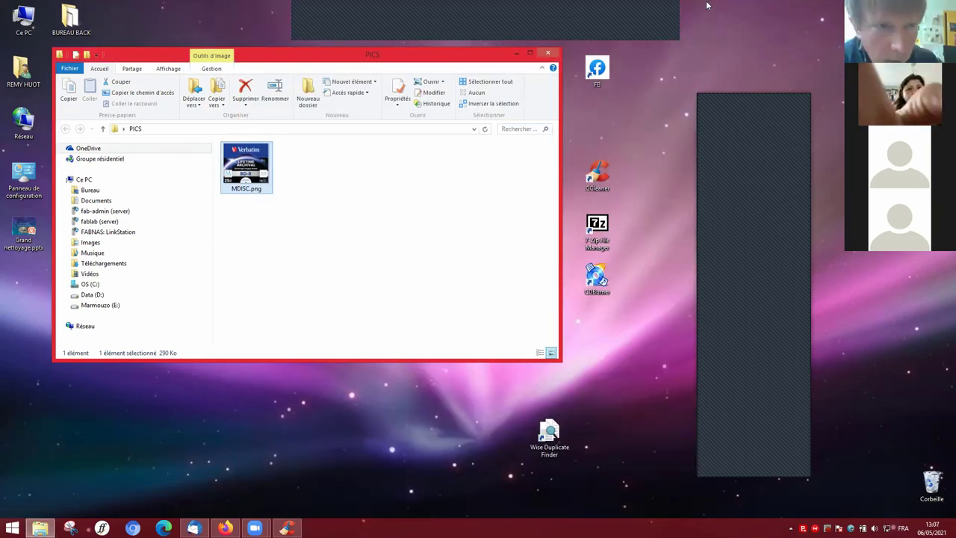
{"action": "left_click", "coordinate": [548, 52]}
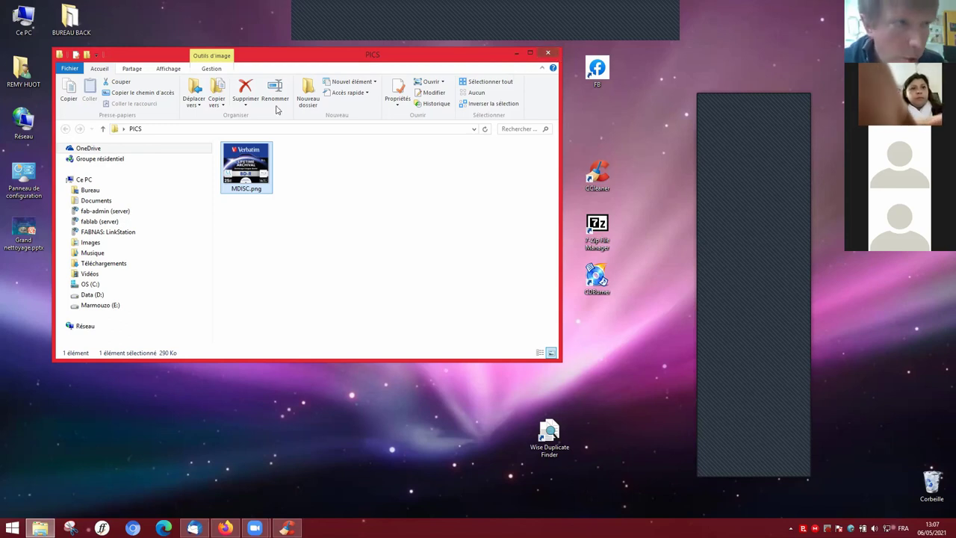
Step: Open Ce PC, examine the used and free space in the OS (C:) drive's properties, and dismiss them without changes
{"action": "double_click", "coordinate": [24, 22]}
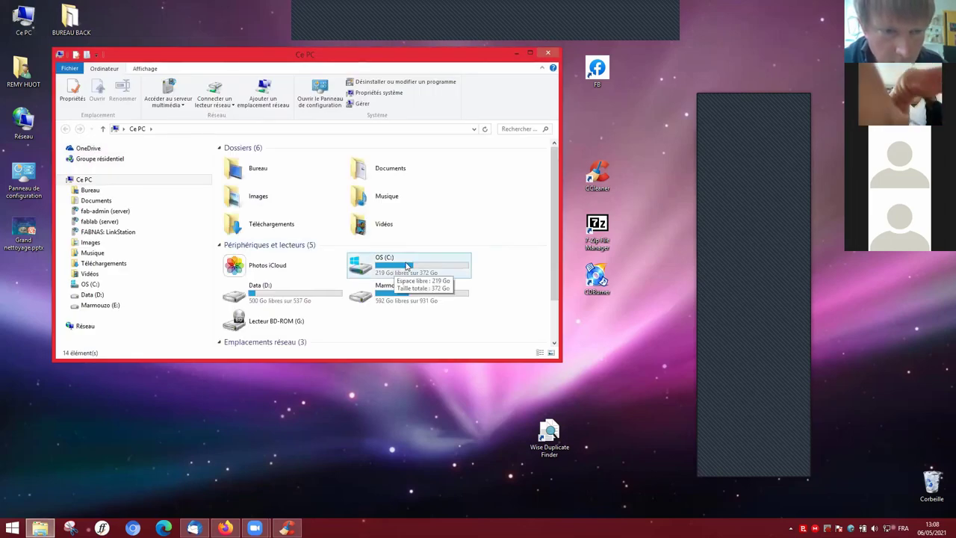
{"action": "right_click", "coordinate": [406, 266]}
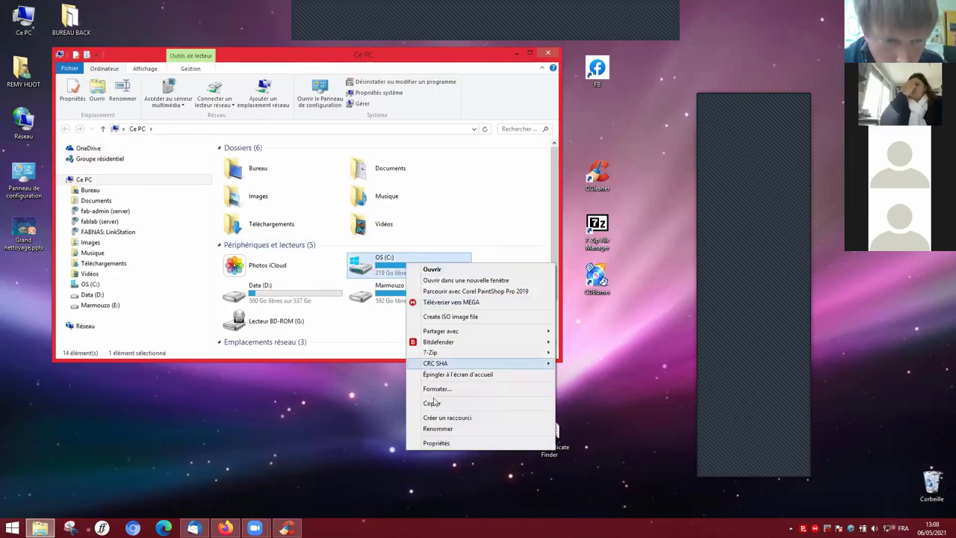
{"action": "left_click", "coordinate": [435, 443]}
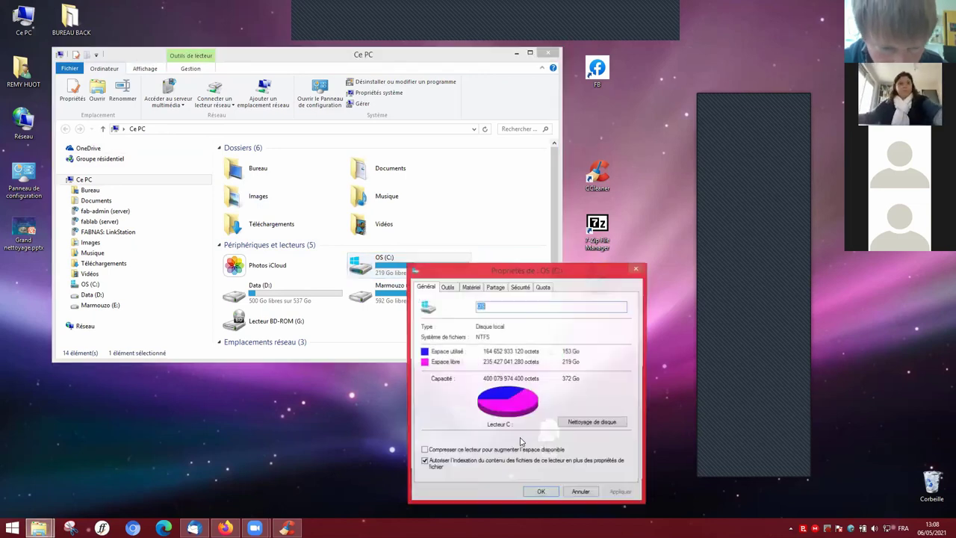
{"action": "left_click_drag", "start_coordinate": [511, 271], "coordinate": [519, 120]}
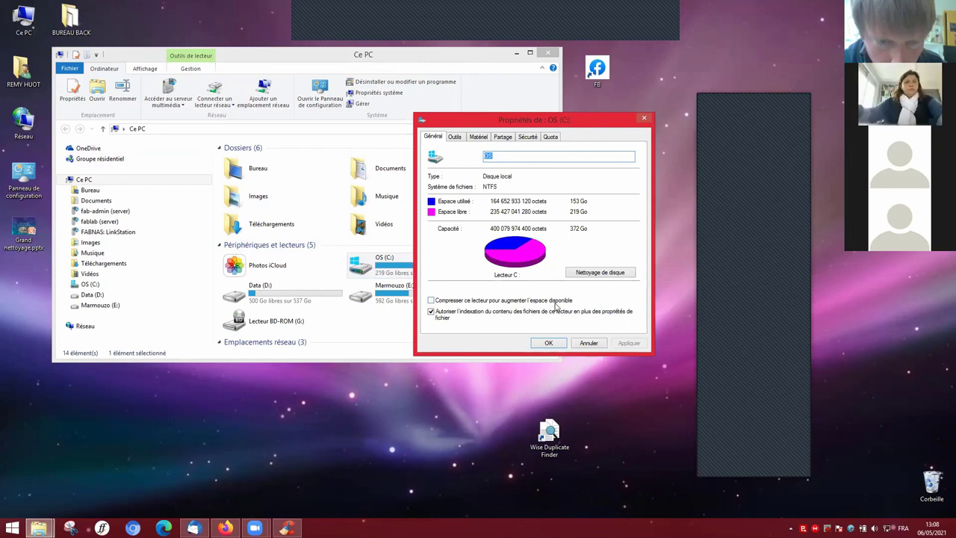
{"action": "left_click", "coordinate": [579, 344]}
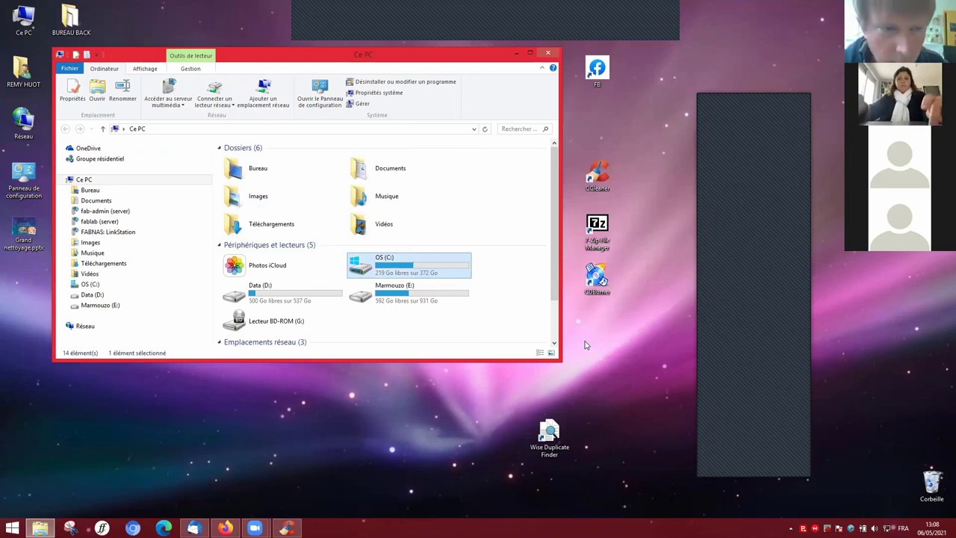
Step: Reopen the OS (C:) drive's properties and move the dialog higher on the desktop
{"action": "right_click", "coordinate": [397, 268]}
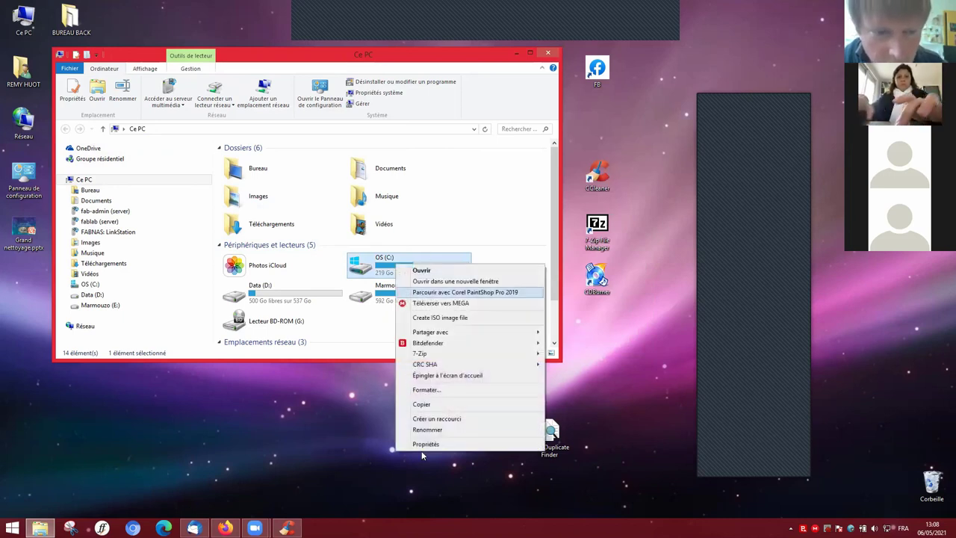
{"action": "left_click", "coordinate": [429, 444]}
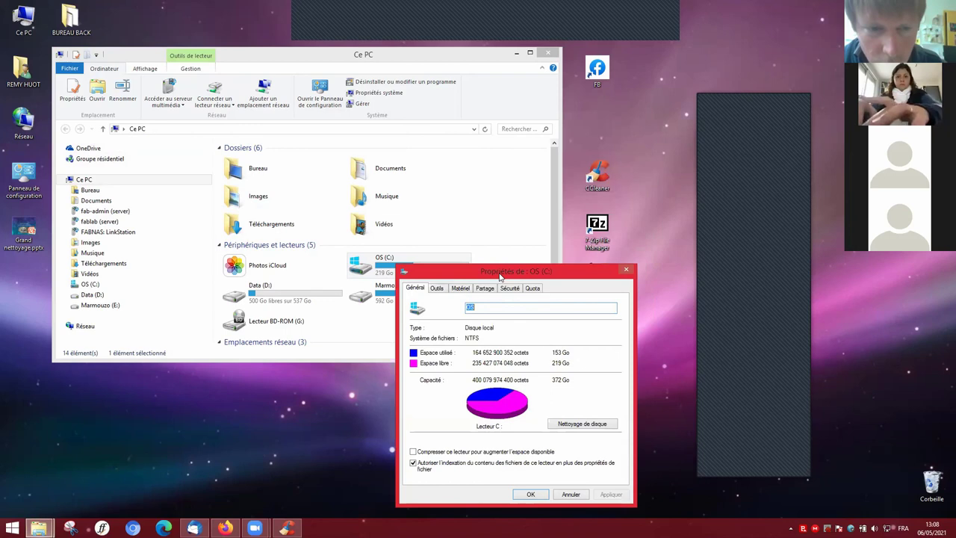
{"action": "left_click_drag", "start_coordinate": [500, 270], "coordinate": [478, 188]}
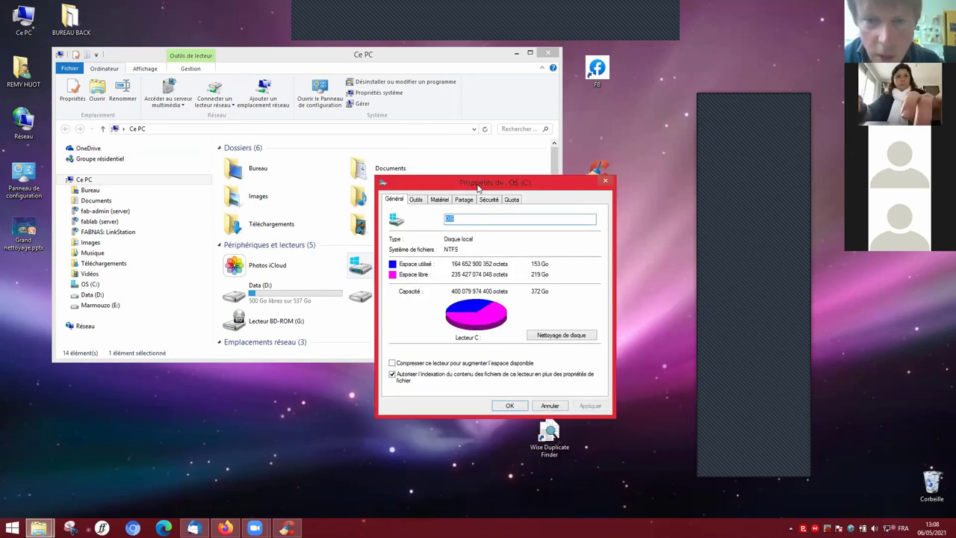